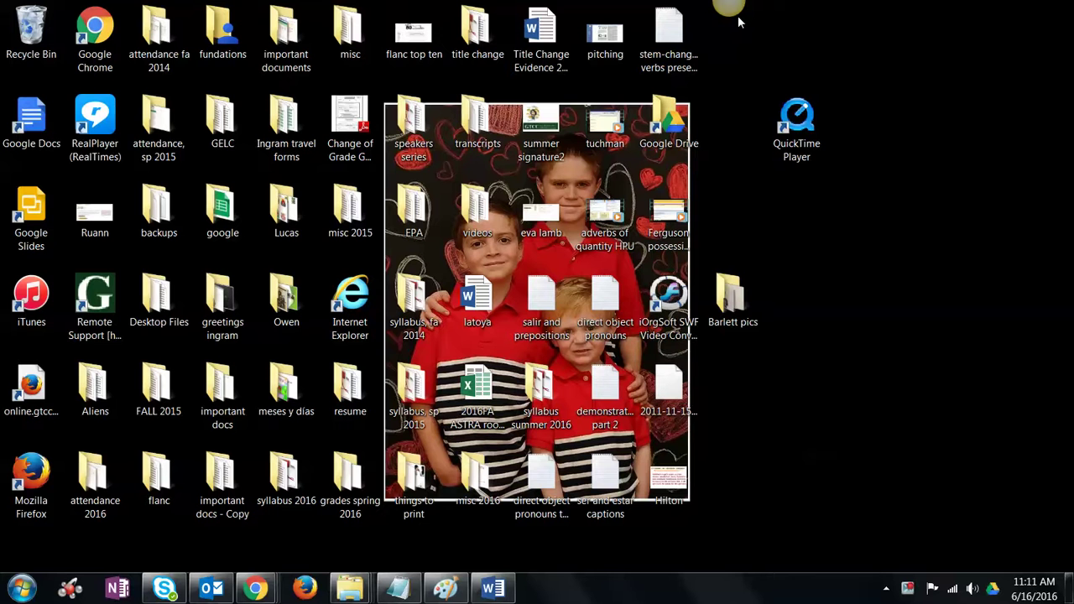
# Step: Copy the flash-video-converter.com SWF-to-MP4 link from the Word notes and return to Chrome
pyautogui.click(495, 589)
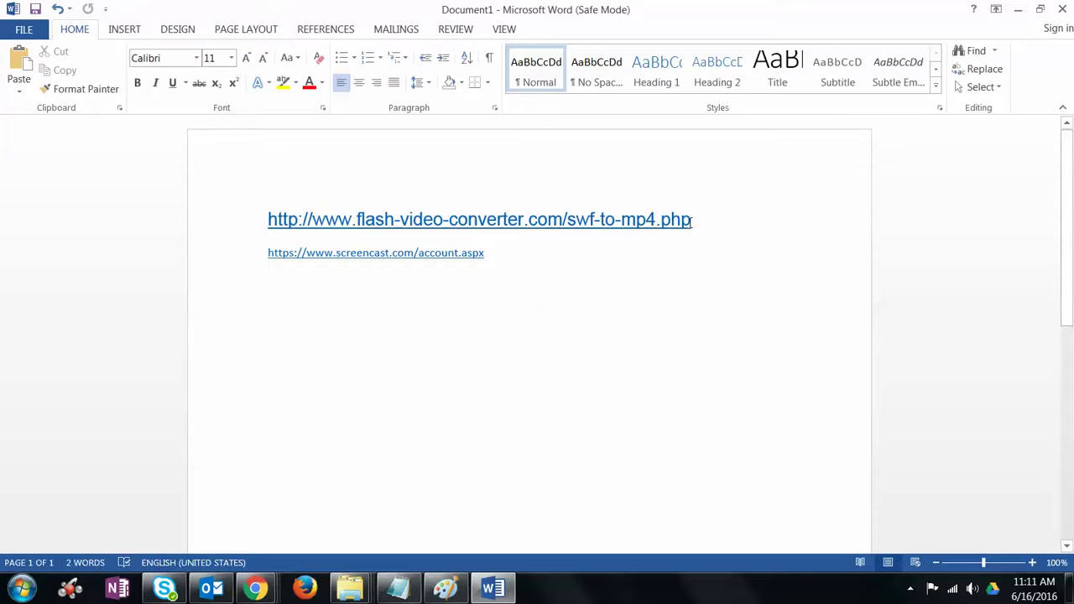
pyautogui.moveTo(693, 220); pyautogui.dragTo(254, 189)
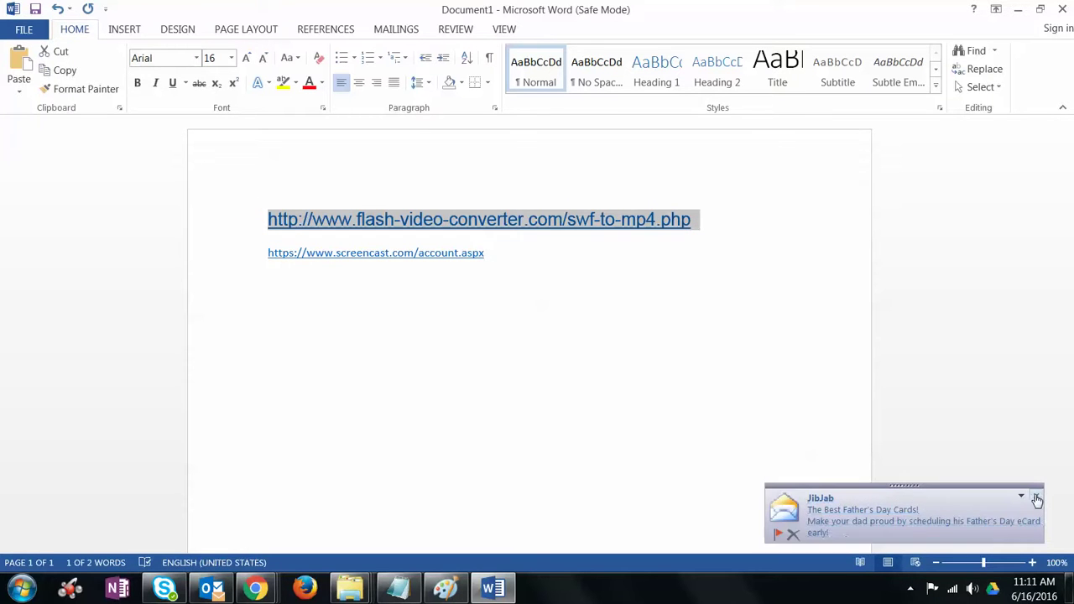
pyautogui.click(254, 587)
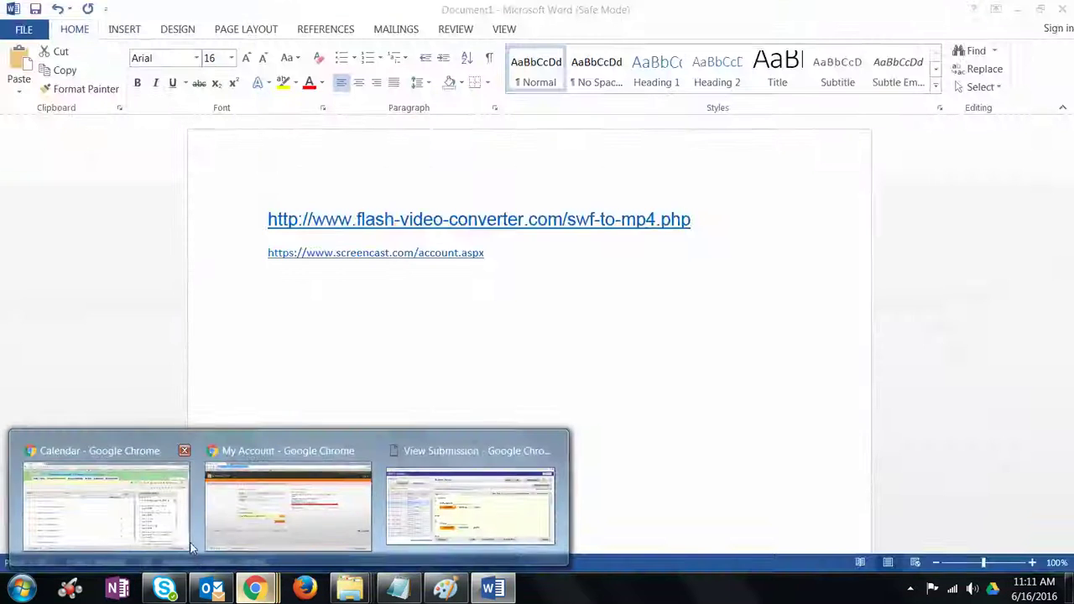
# Step: Bring up the Chrome converter page, then minimize Chrome and Word to reveal the desktop
pyautogui.click(190, 544)
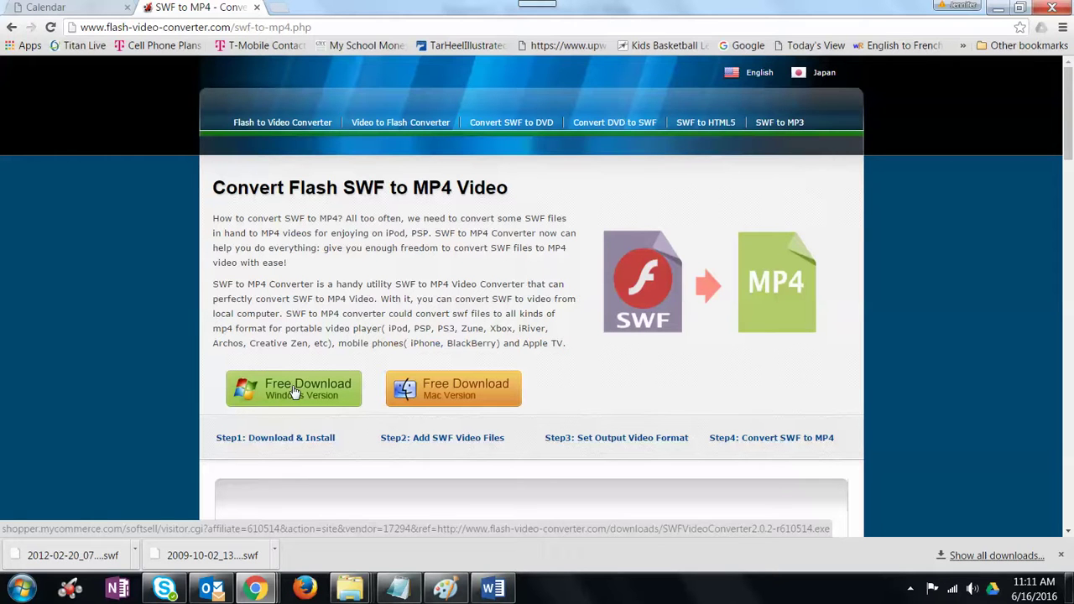
pyautogui.click(999, 9)
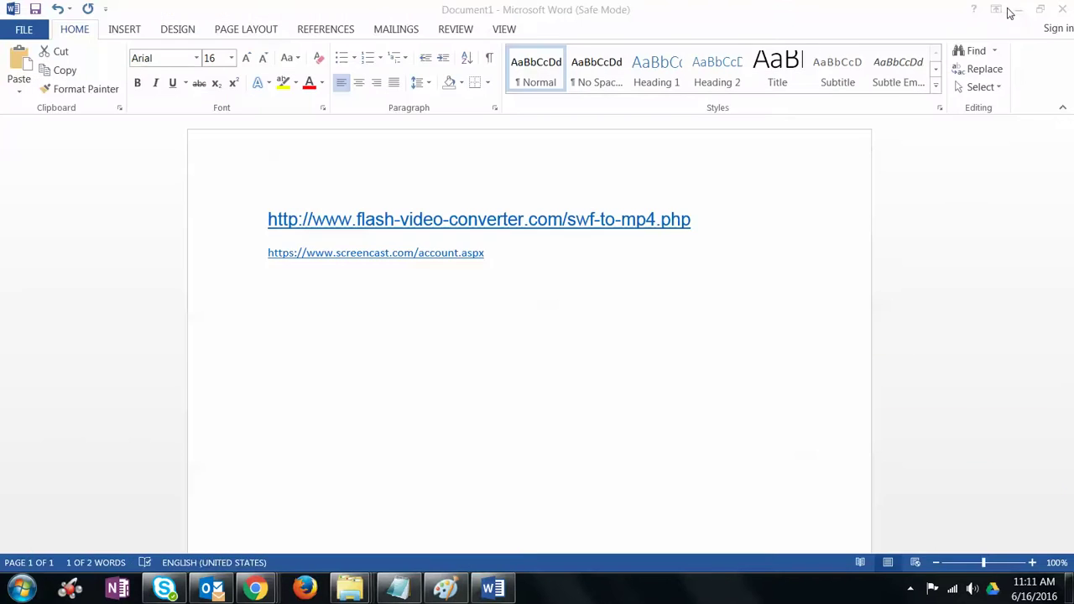
pyautogui.click(1001, 10)
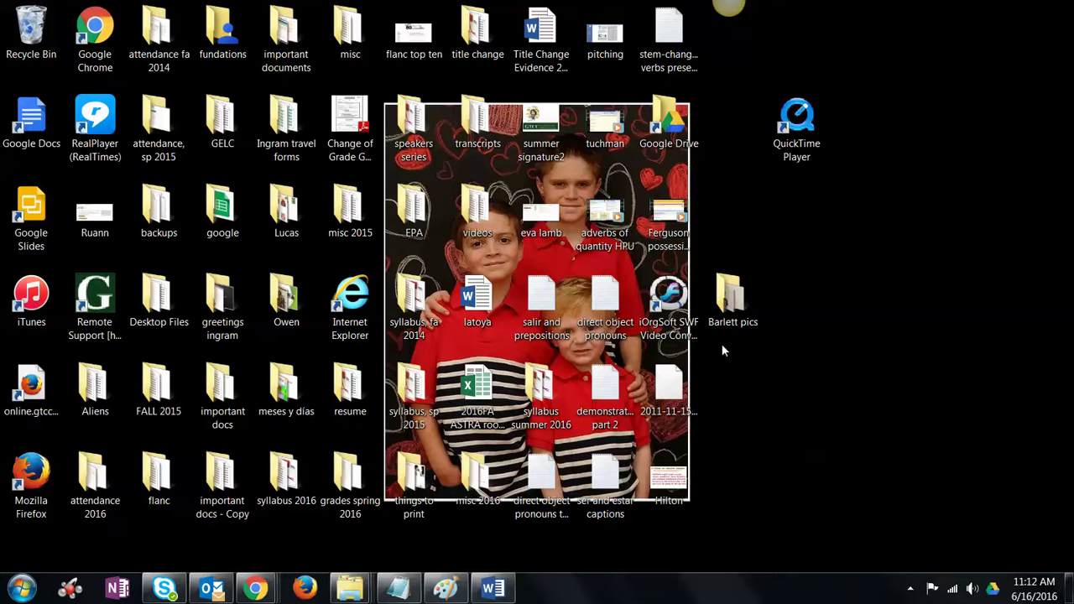
pyautogui.moveTo(728, 17)
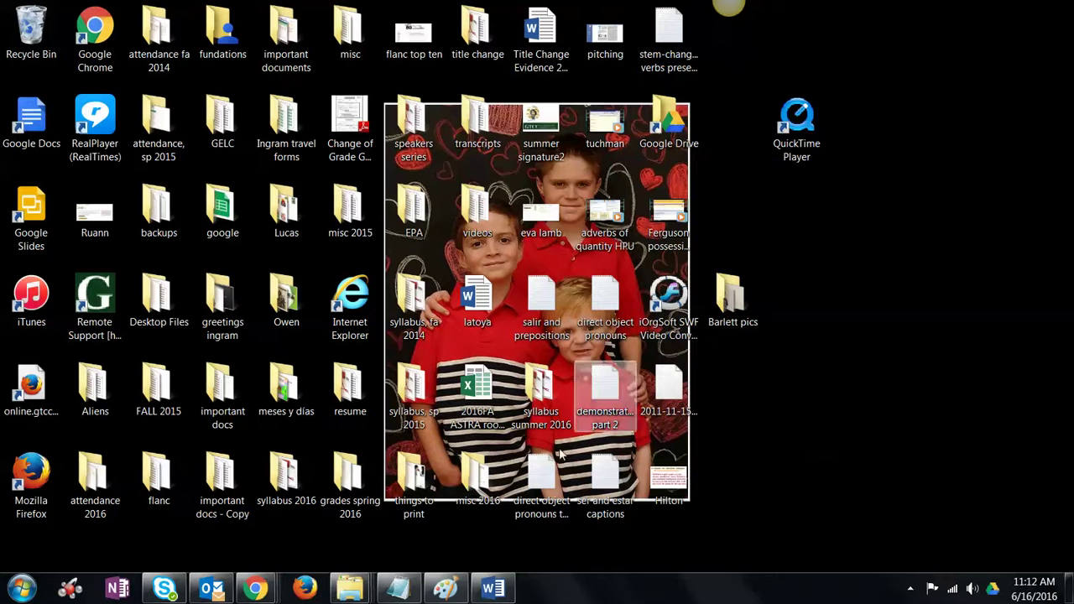
pyautogui.moveTo(433, 592)
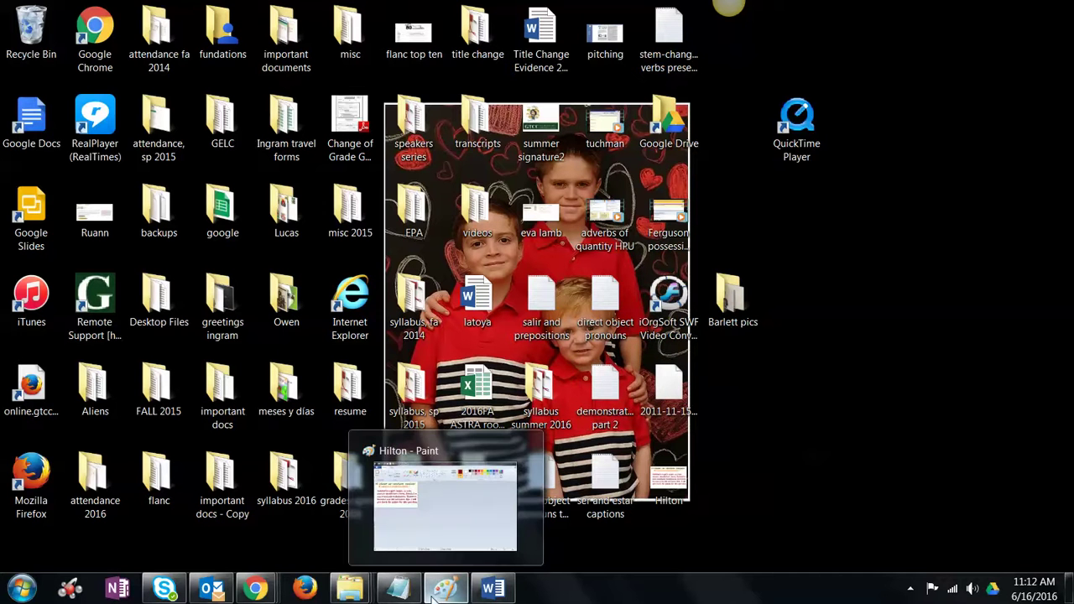
pyautogui.moveTo(351, 590)
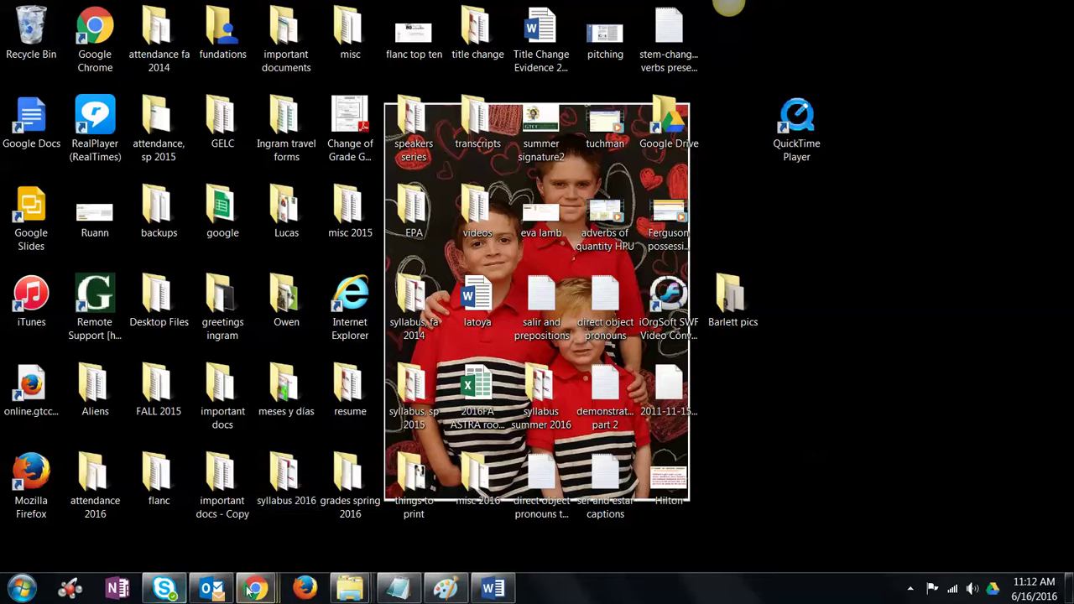
pyautogui.click(500, 592)
# Step: Copy the screencast.com account link from the Word notes document
pyautogui.click(443, 368)
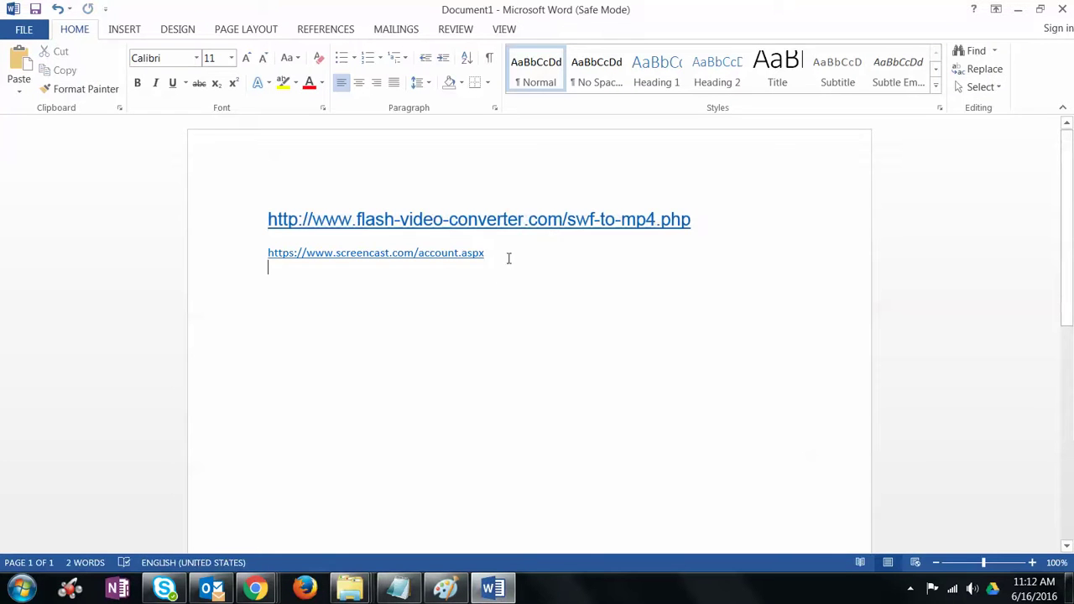
pyautogui.moveTo(487, 252); pyautogui.dragTo(271, 261)
pyautogui.hotkey('ctrl', 'c')
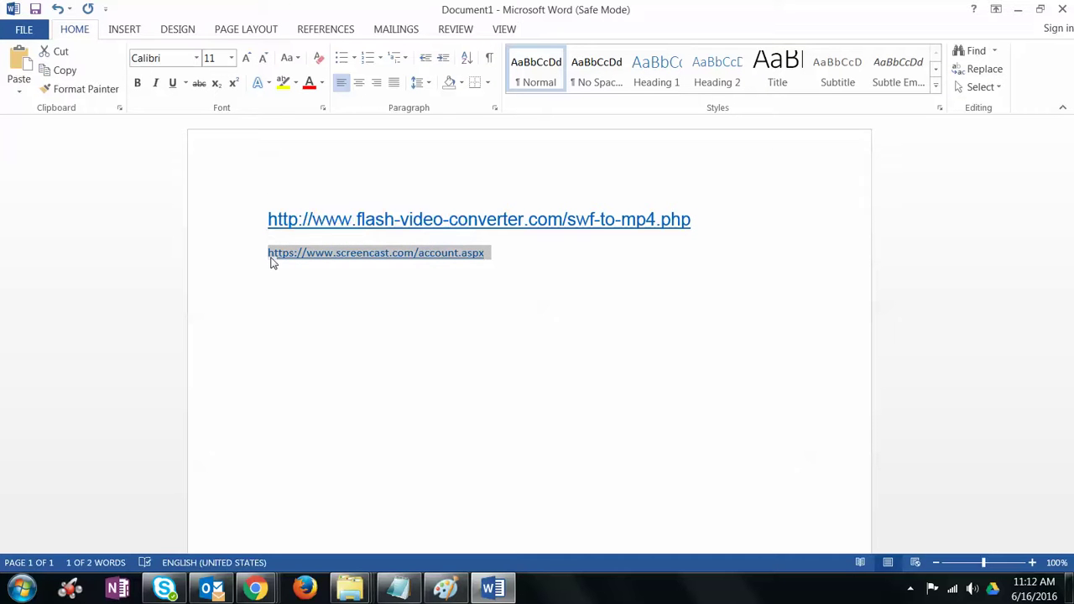
pyautogui.click(255, 588)
# Step: Load the pasted Screencast account link in Chrome and open All Items
pyautogui.click(286, 546)
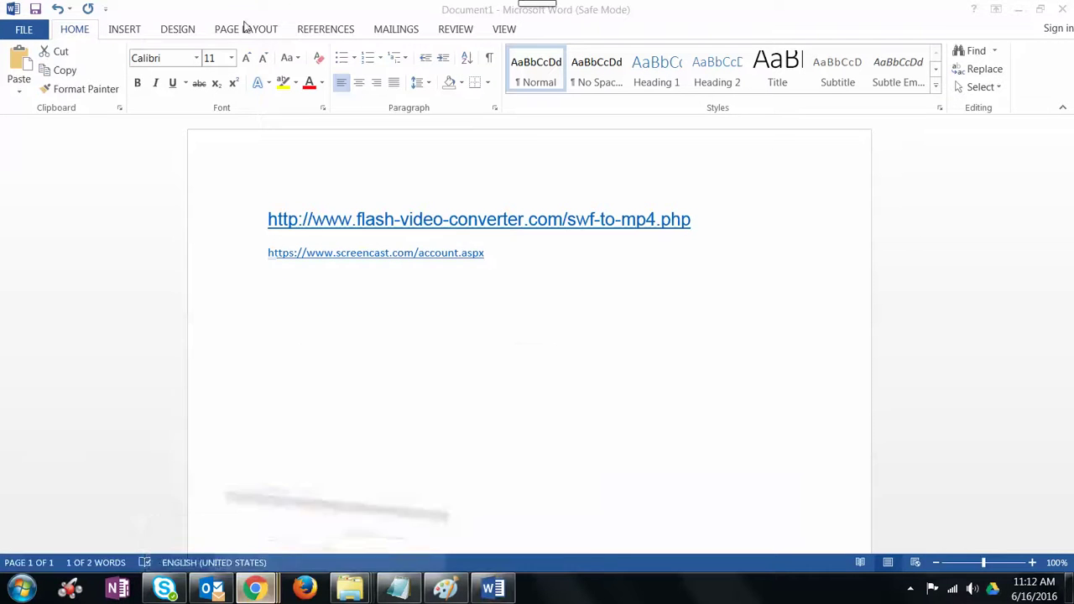
pyautogui.click(232, 27)
pyautogui.hotkey('ctrl', 'v')
pyautogui.press('Return')
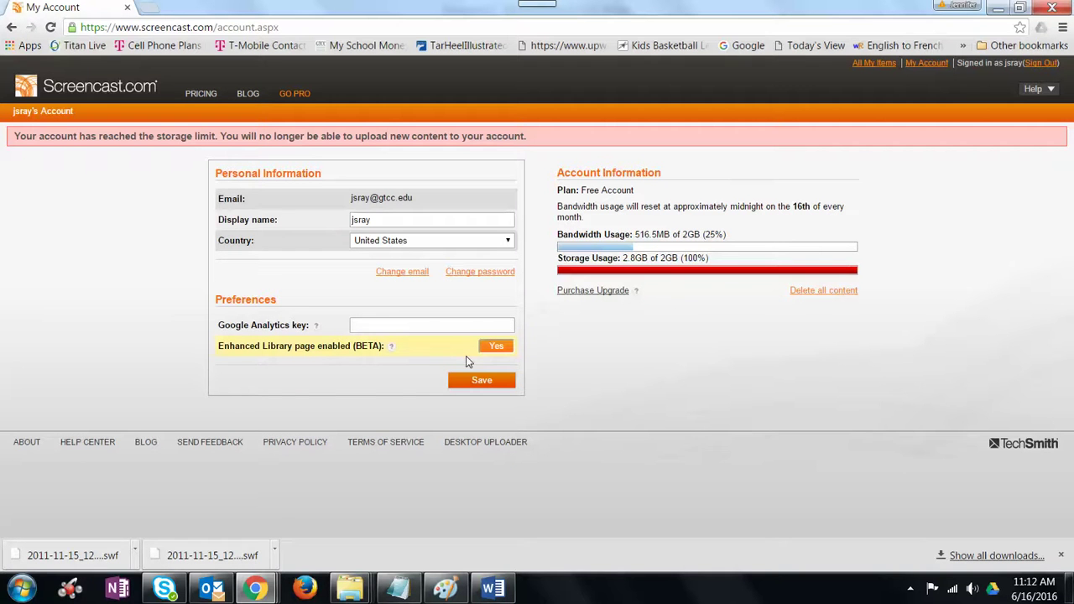
pyautogui.click(874, 64)
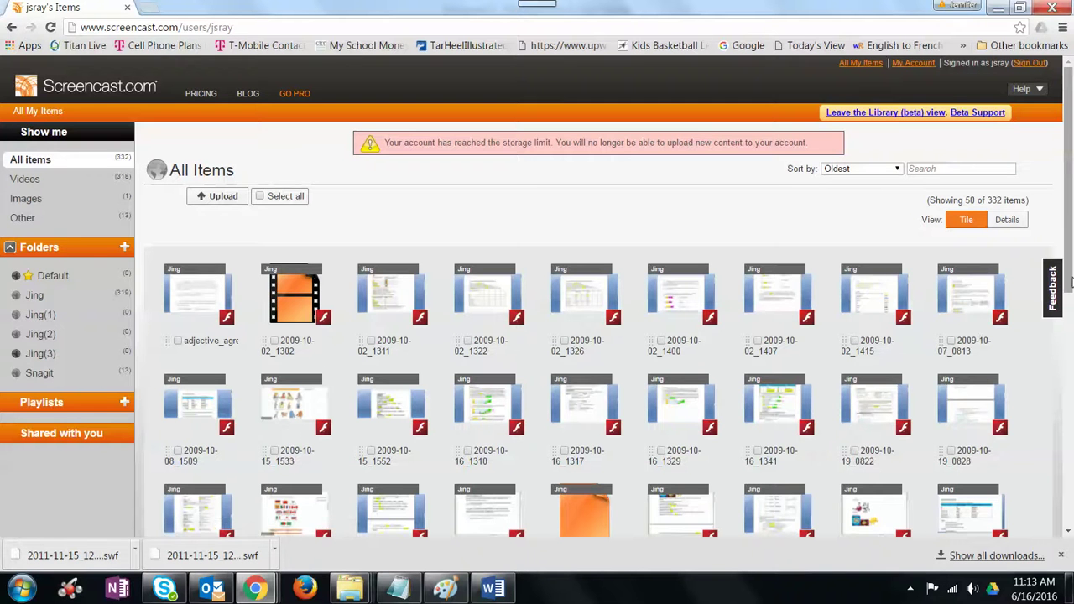
# Step: Scroll the 332-item library and open the adjective_agreement lesson's page
pyautogui.moveTo(1071, 283)
pyautogui.mouseDown()
pyautogui.moveTo(1072, 446)
pyautogui.moveTo(1072, 281)
pyautogui.mouseUp()
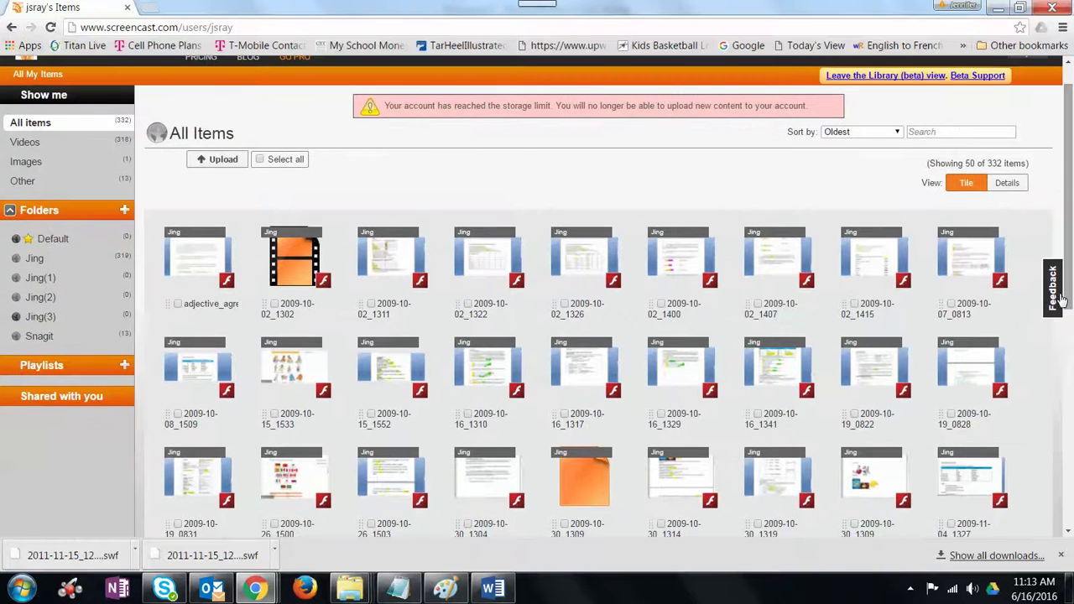
pyautogui.click(178, 300)
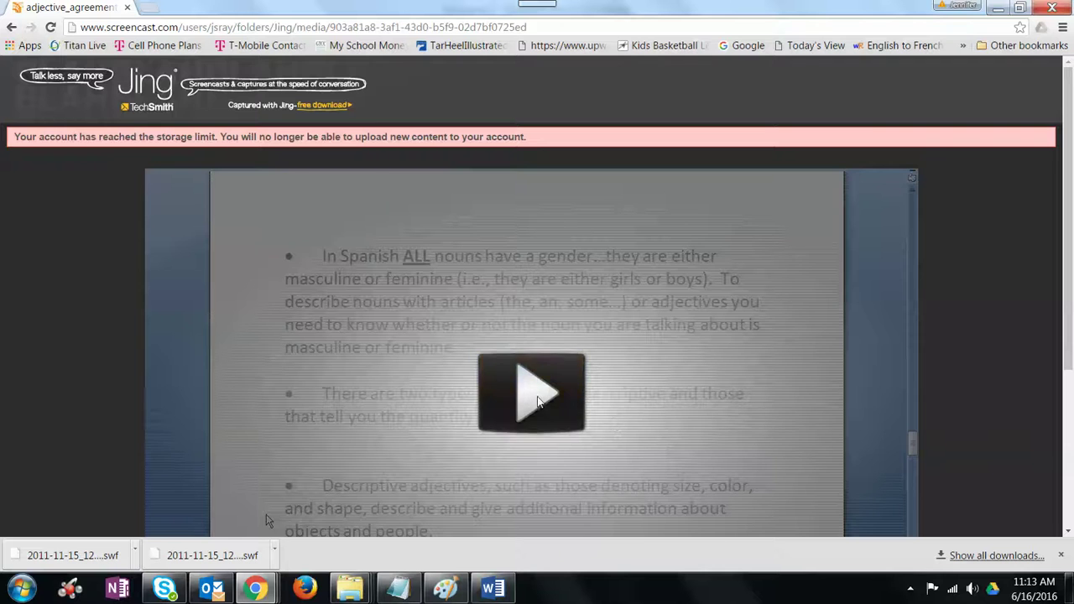
# Step: Scroll through the adjective_agreement video page, then go back to the All Items library
pyautogui.scroll(-3, 201, 344)
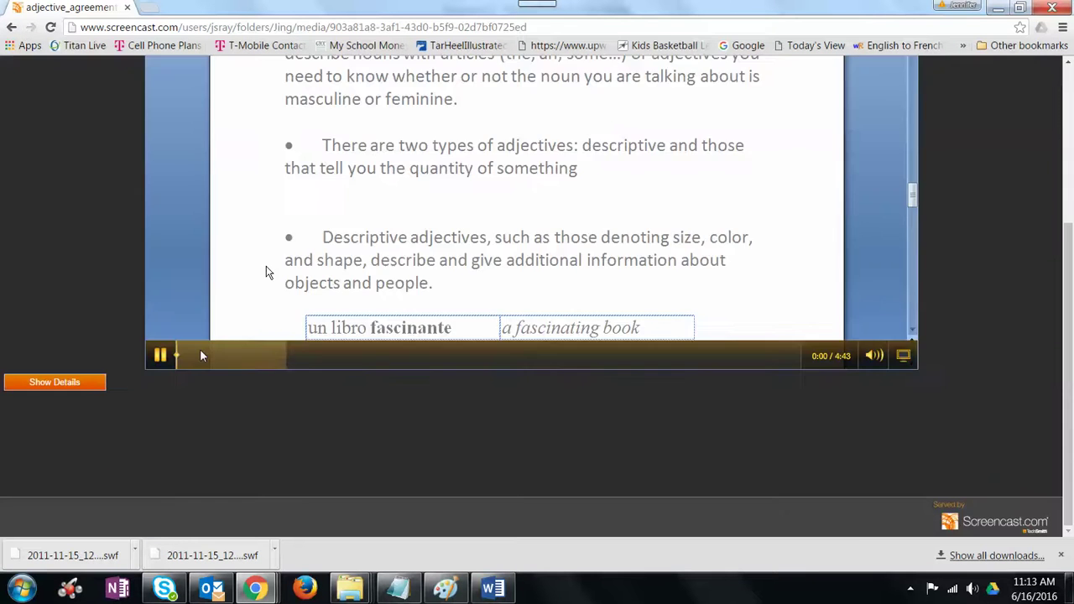
pyautogui.scroll(3, 201, 349)
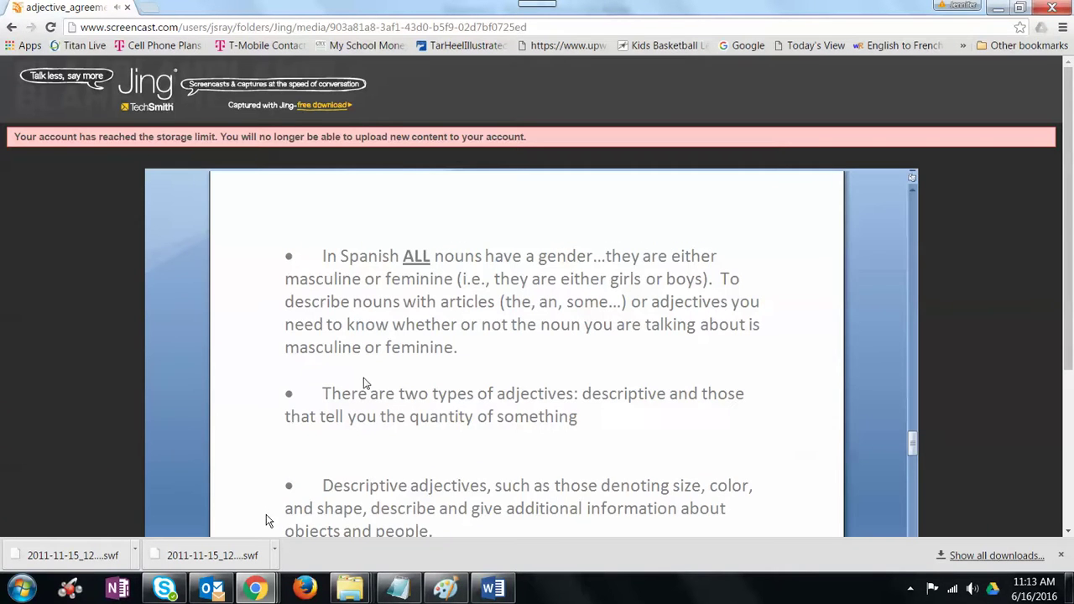
pyautogui.scroll(-3, 178, 385)
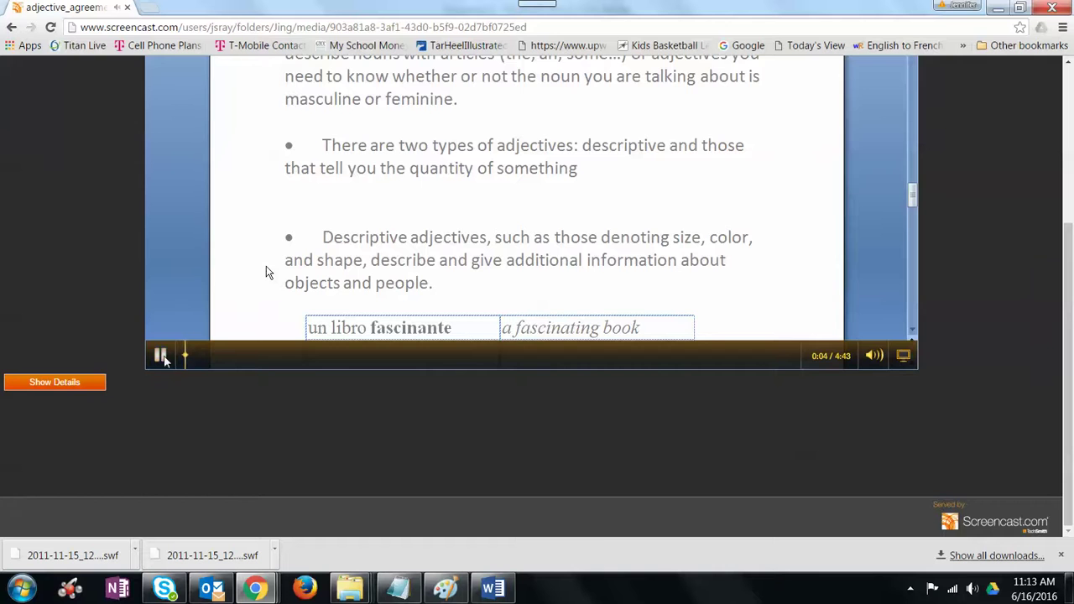
pyautogui.scroll(3, 222, 269)
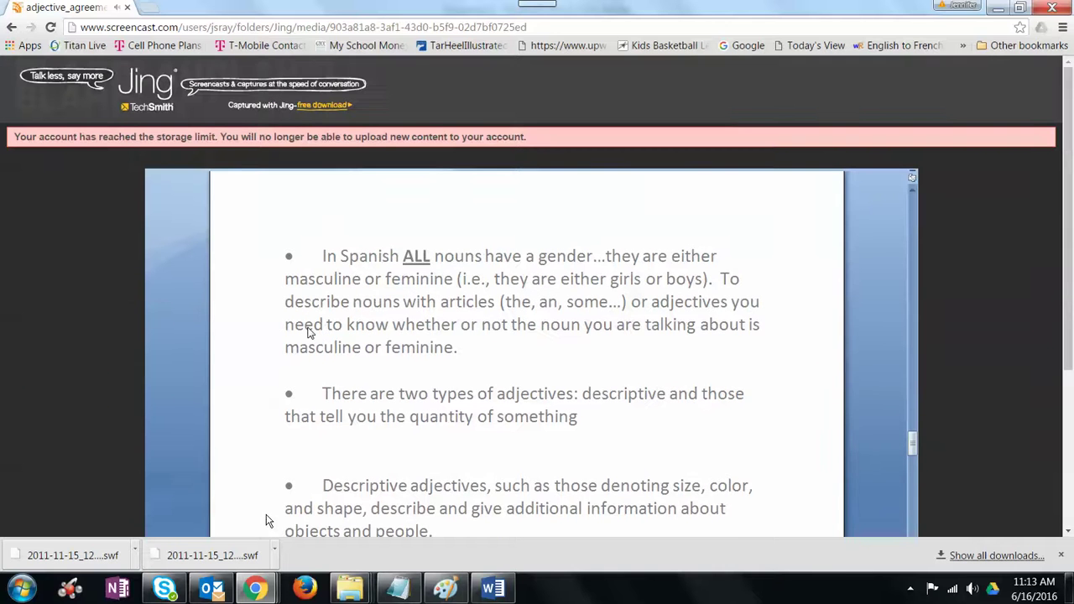
pyautogui.click(12, 27)
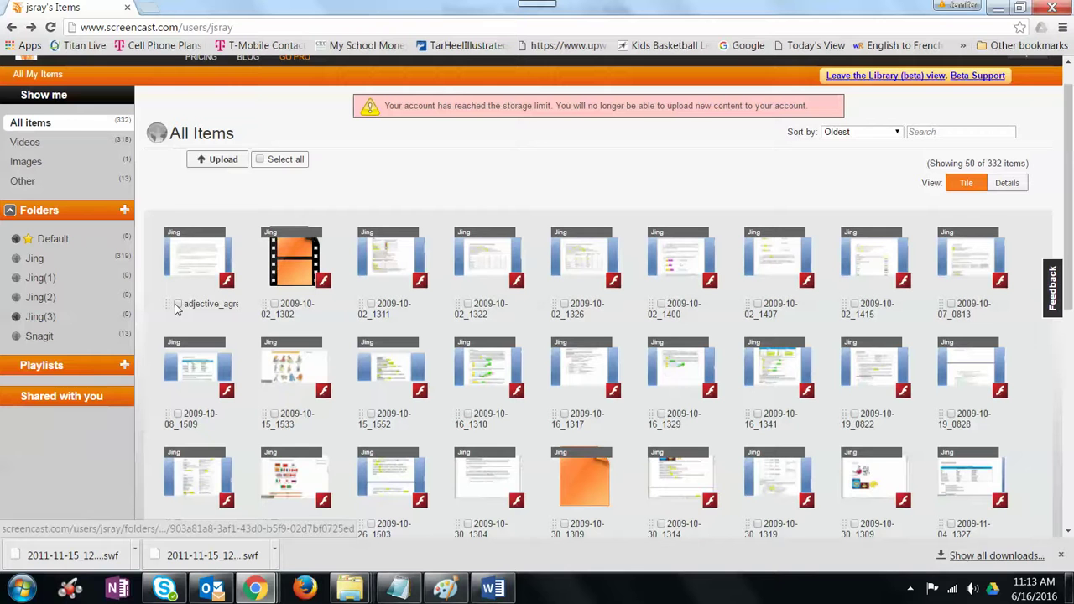
# Step: Download adjective_agreement as SWF, keep it despite the warning, and minimize Chrome and Word
pyautogui.click(178, 304)
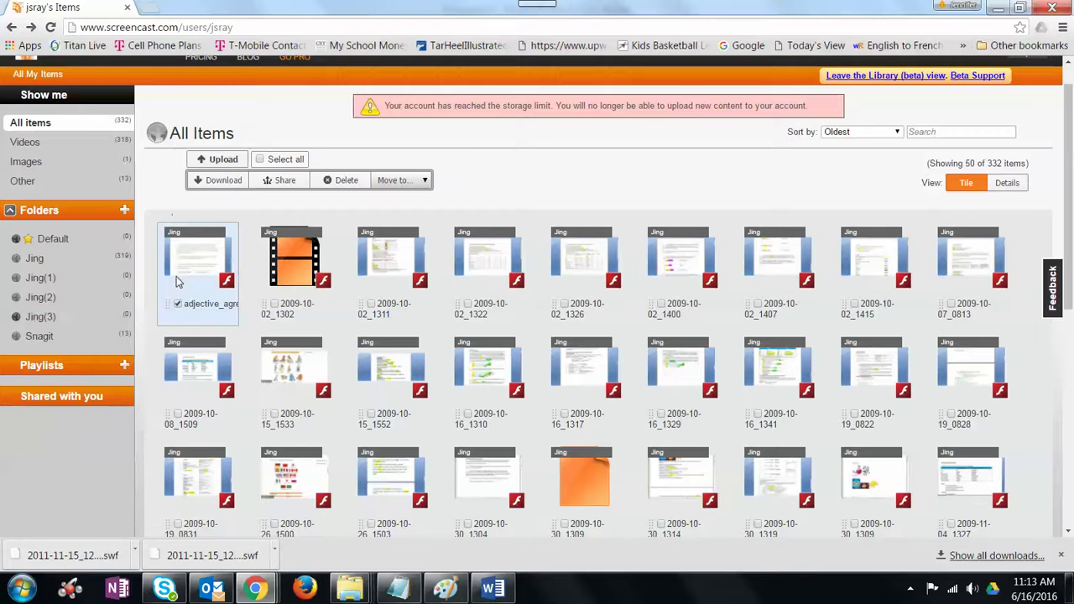
pyautogui.click(220, 182)
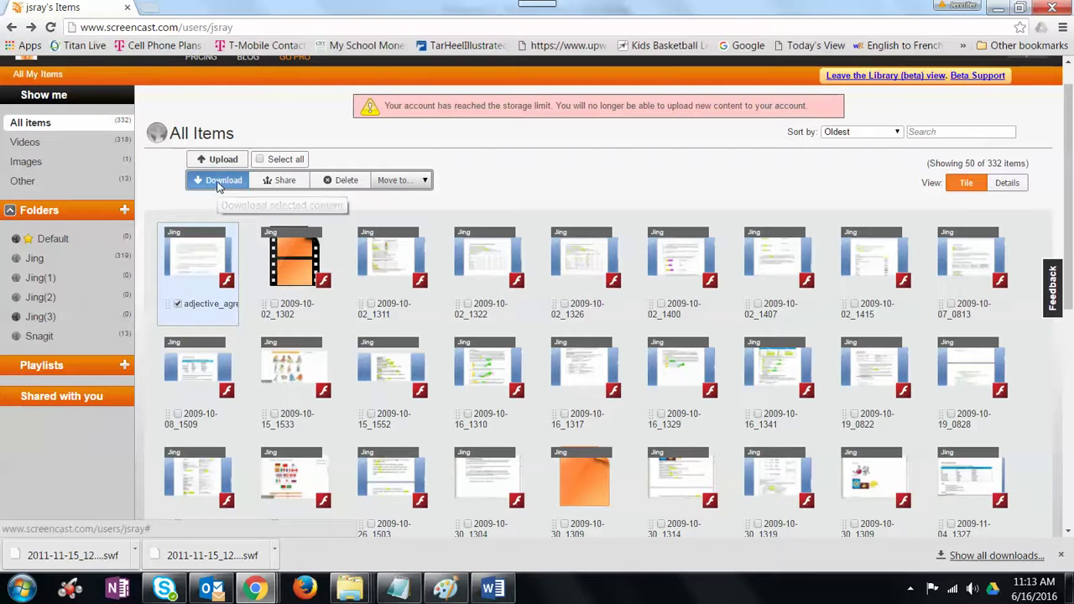
pyautogui.click(581, 115)
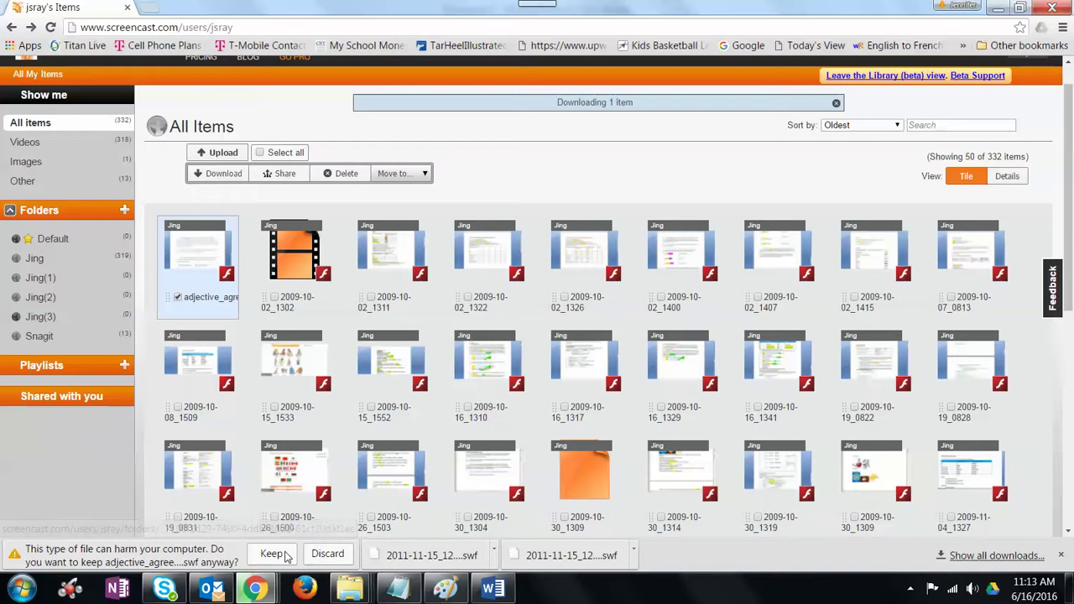
pyautogui.click(271, 553)
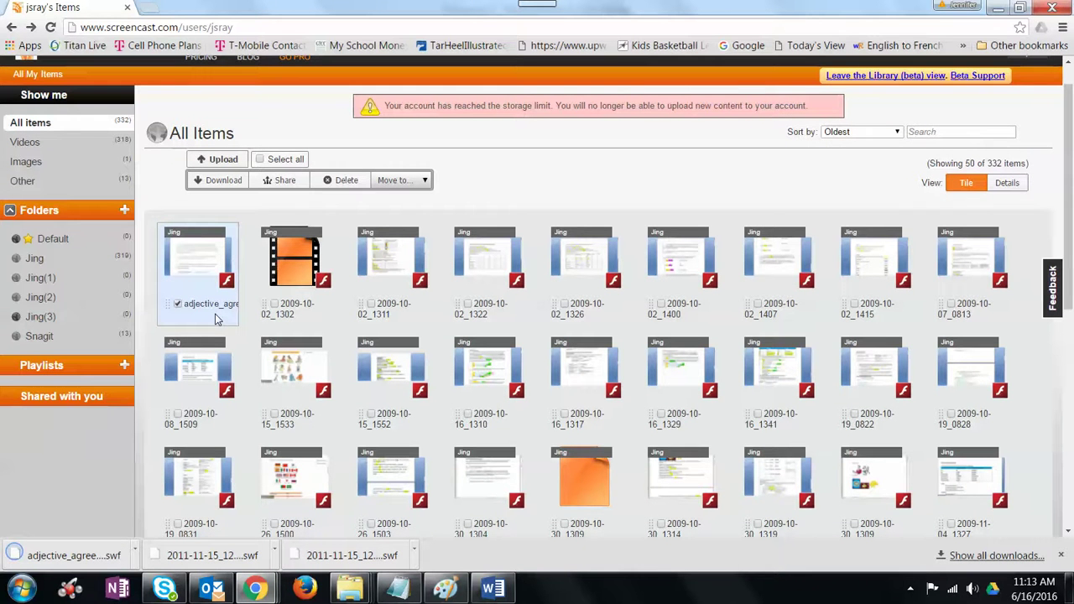
pyautogui.click(999, 11)
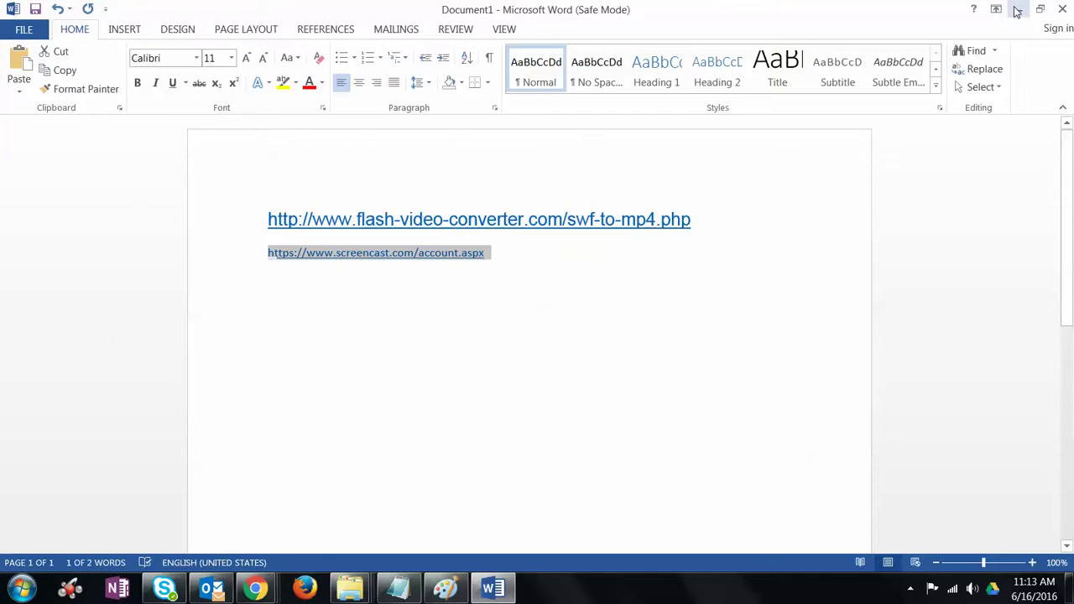
pyautogui.click(1014, 10)
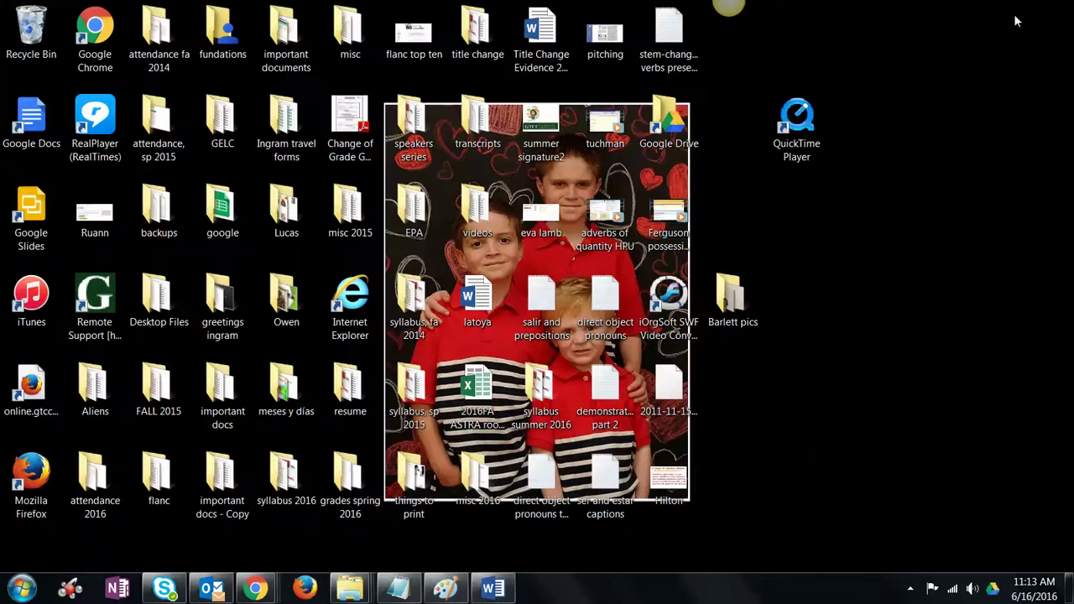
# Step: Launch iOrgSoft SWF Video Converter from the desktop and continue with the free trial
pyautogui.click(677, 305)
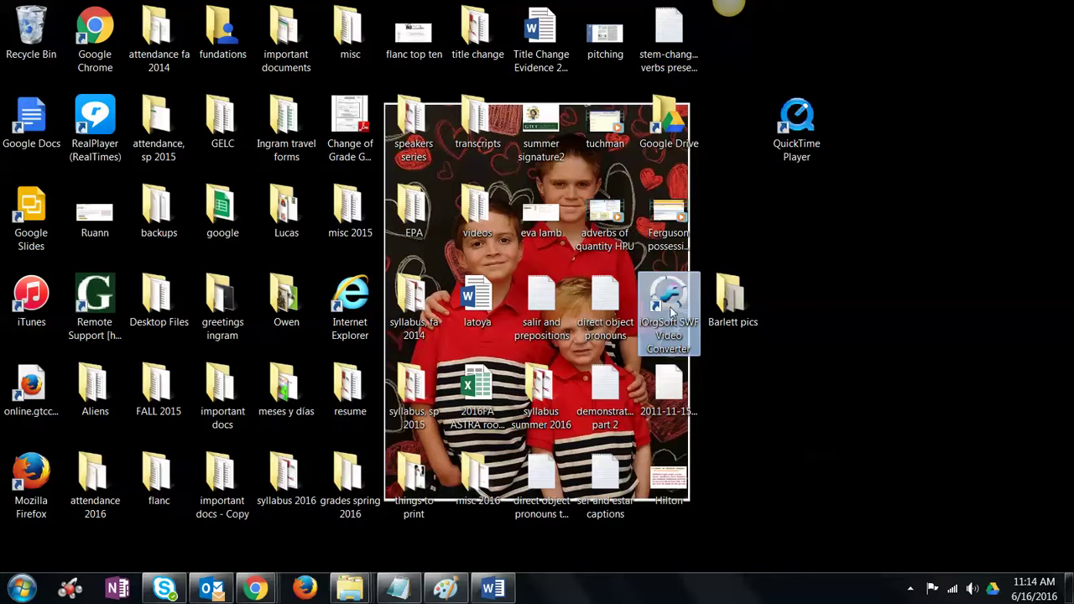
pyautogui.doubleClick(671, 312)
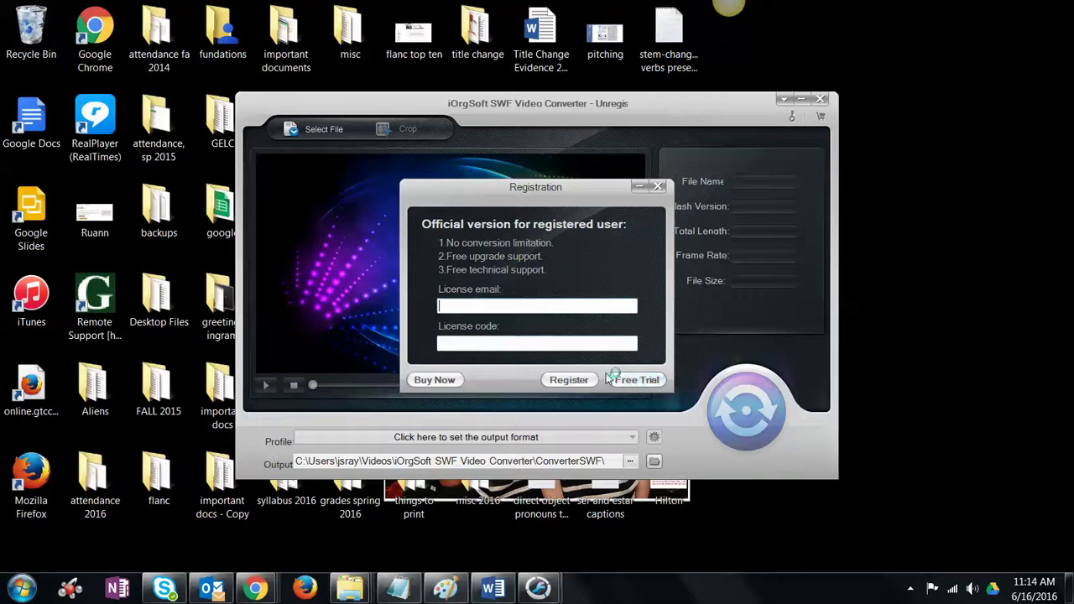
pyautogui.click(637, 380)
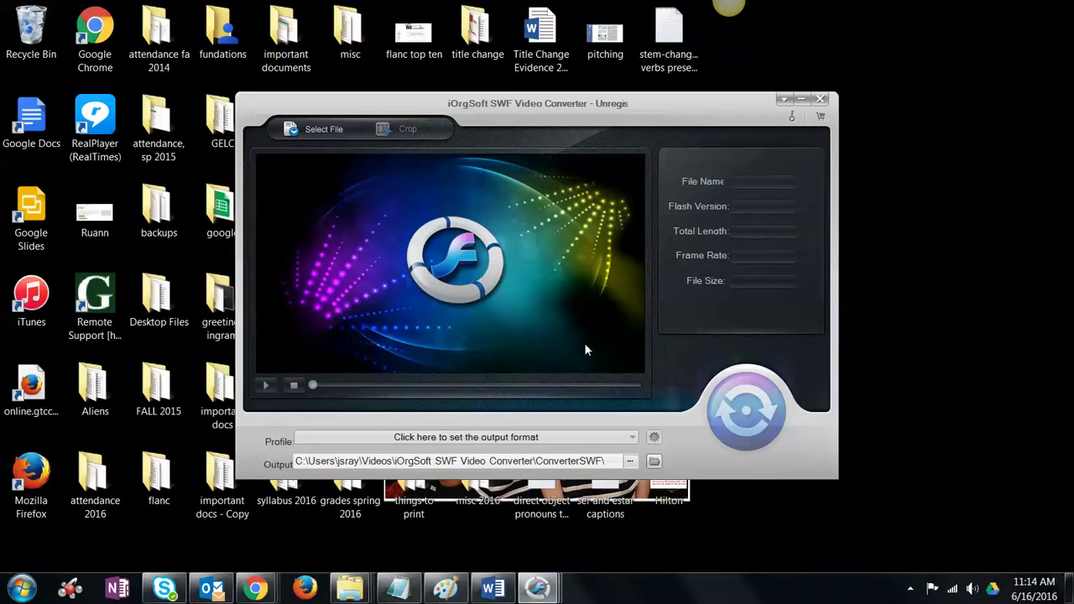
pyautogui.click(293, 131)
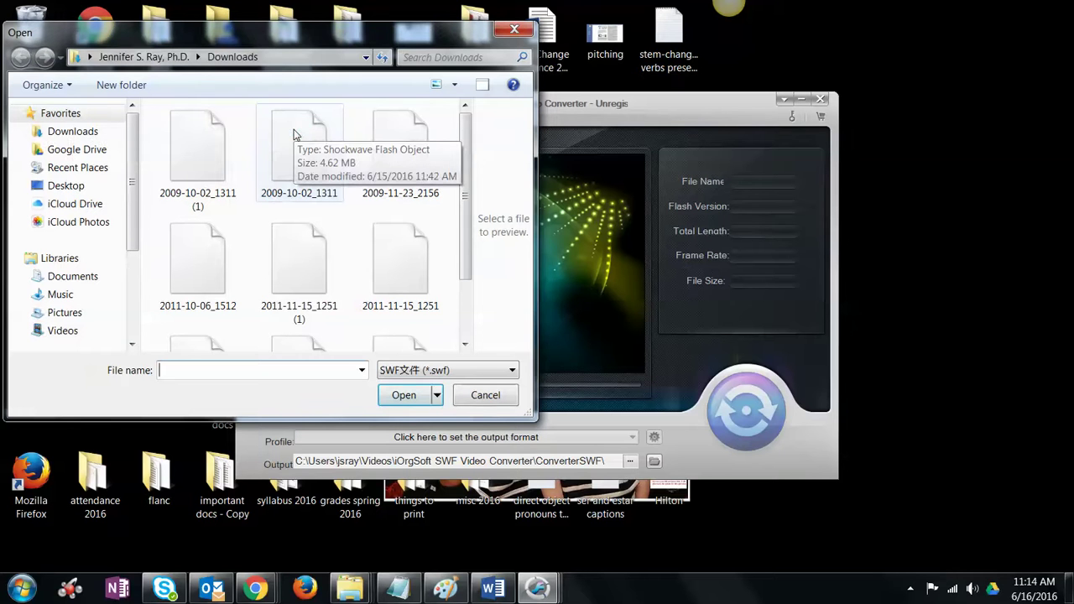
# Step: Load the adjective_agreement SWF file from Downloads and pause its preview
pyautogui.scroll(-3, 470, 235)
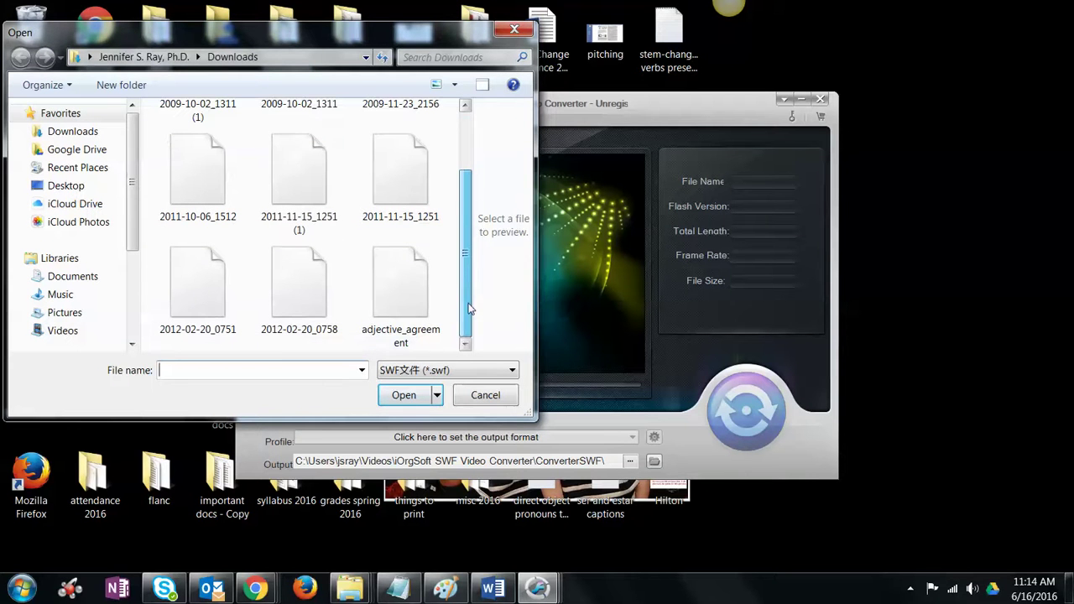
pyautogui.click(404, 311)
pyautogui.click(408, 396)
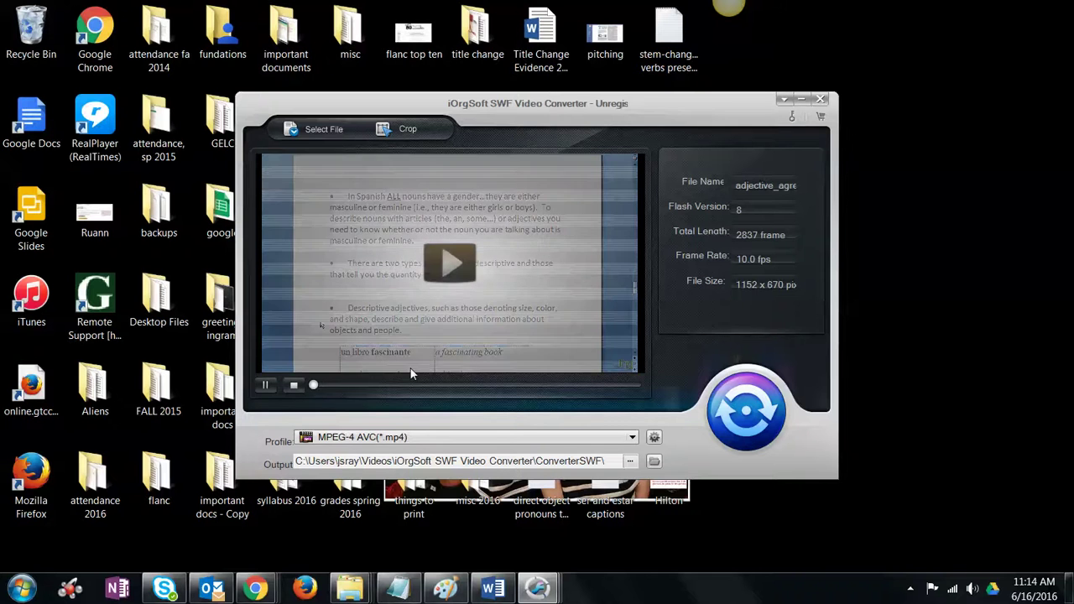
pyautogui.click(265, 385)
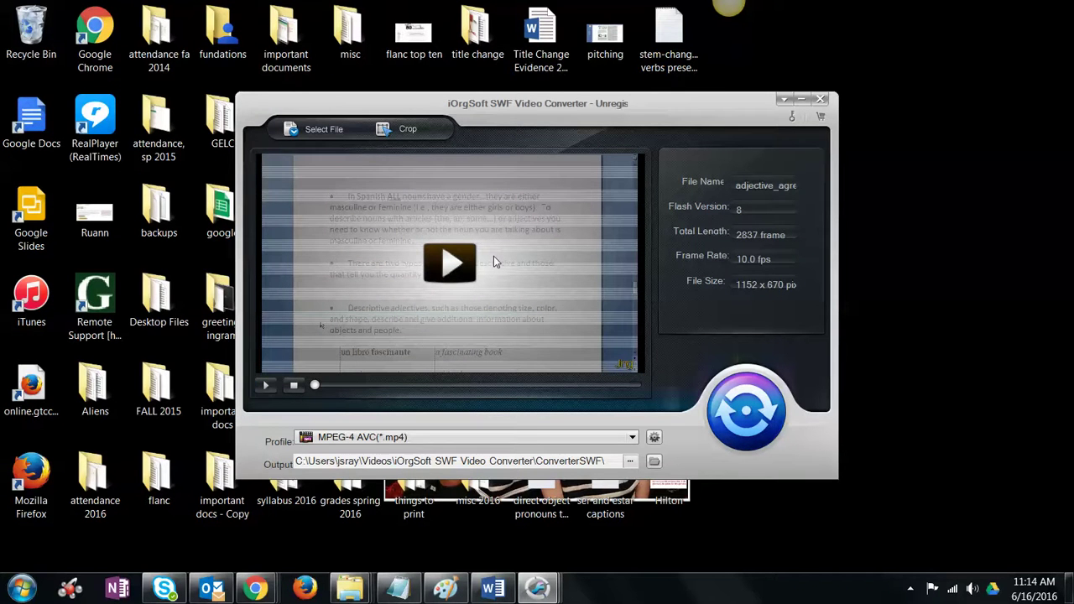
# Step: Start an MPEG-4 conversion, dismissing the tips, trial prompt and performance warning
pyautogui.click(755, 419)
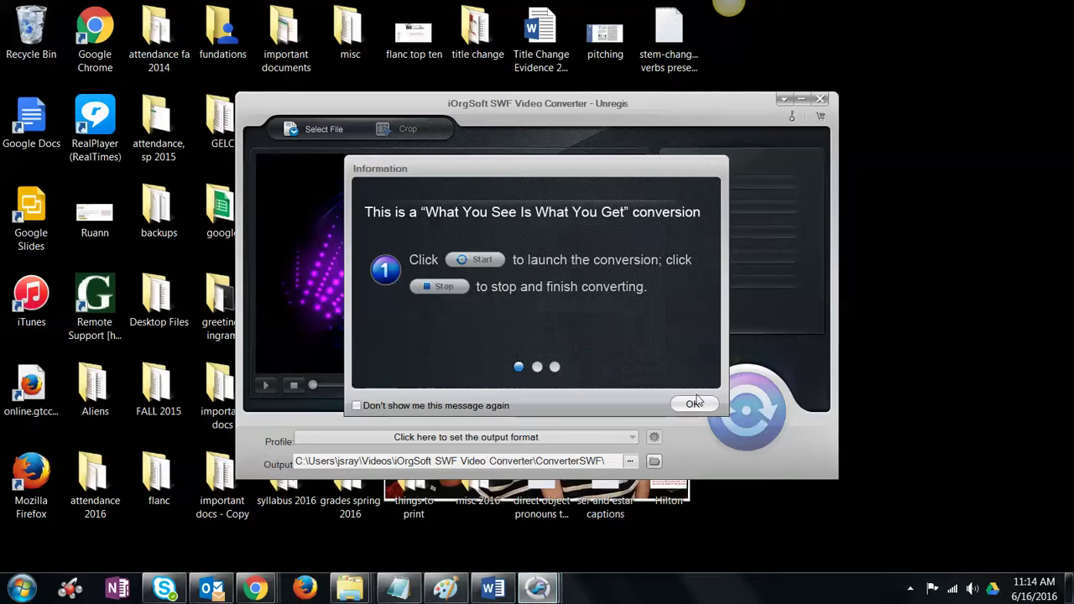
pyautogui.click(693, 405)
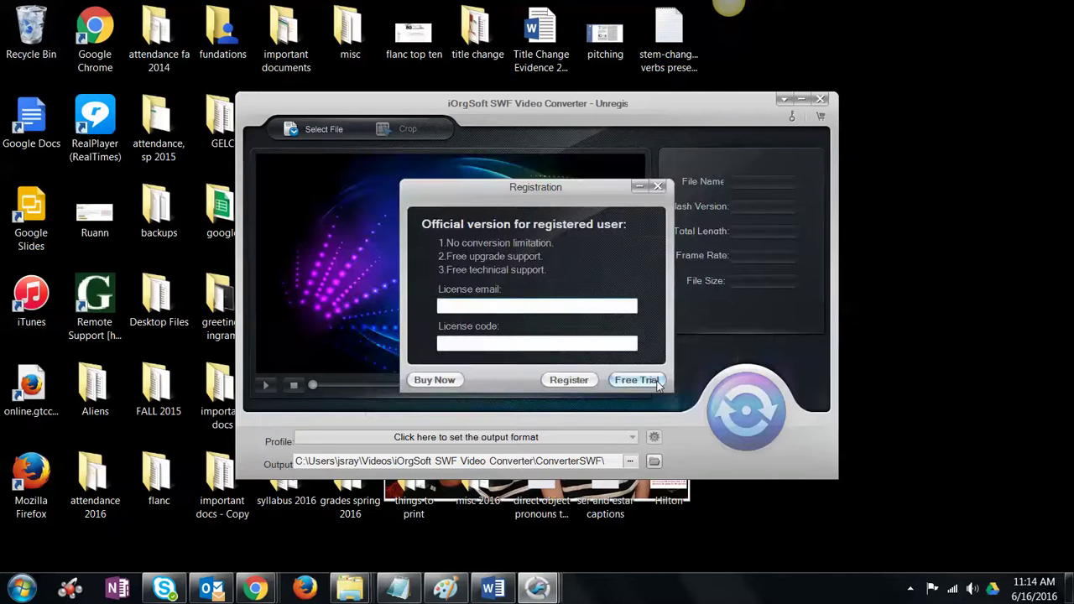
pyautogui.click(659, 385)
pyautogui.click(753, 432)
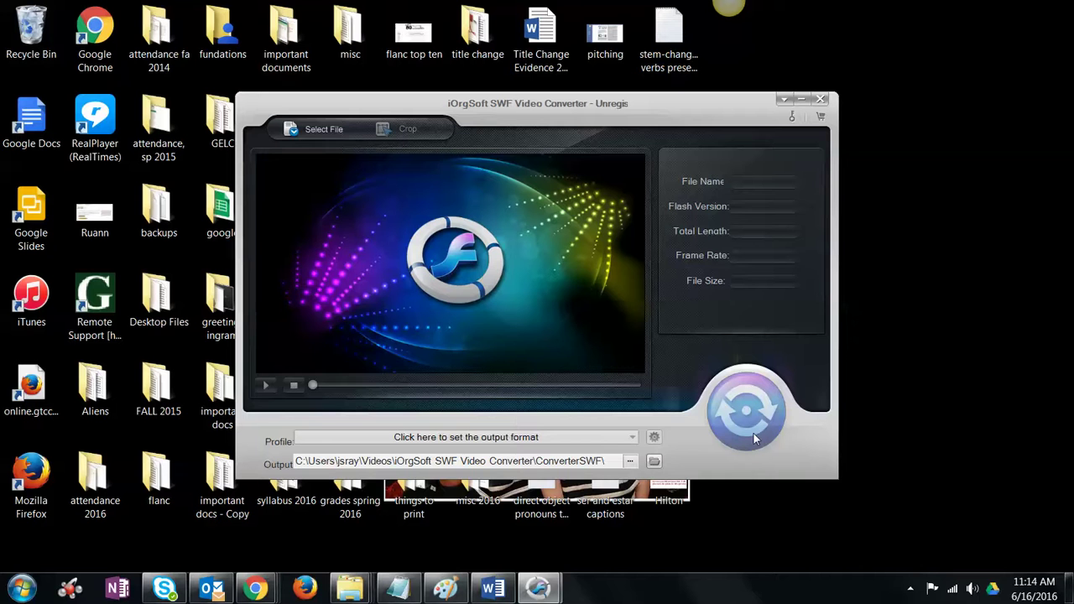
pyautogui.moveTo(558, 587)
pyautogui.click(631, 503)
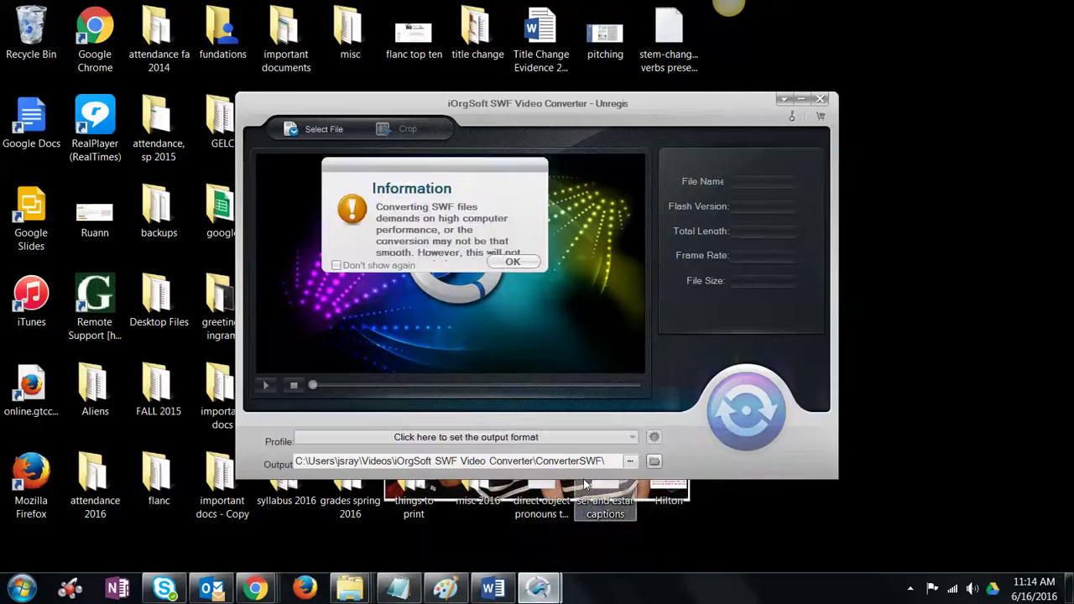
pyautogui.click(512, 265)
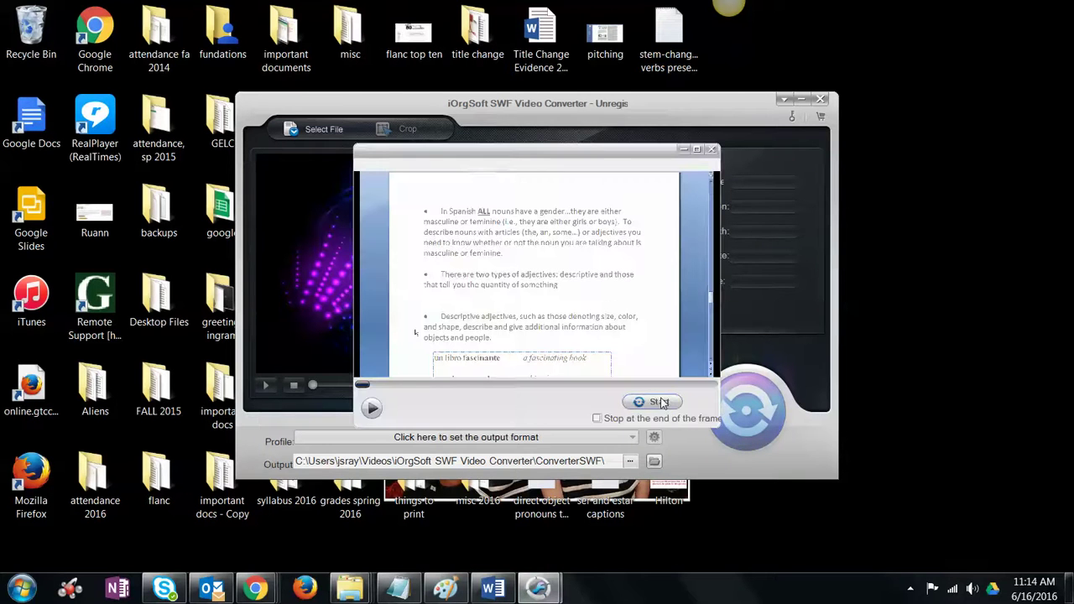
pyautogui.click(658, 401)
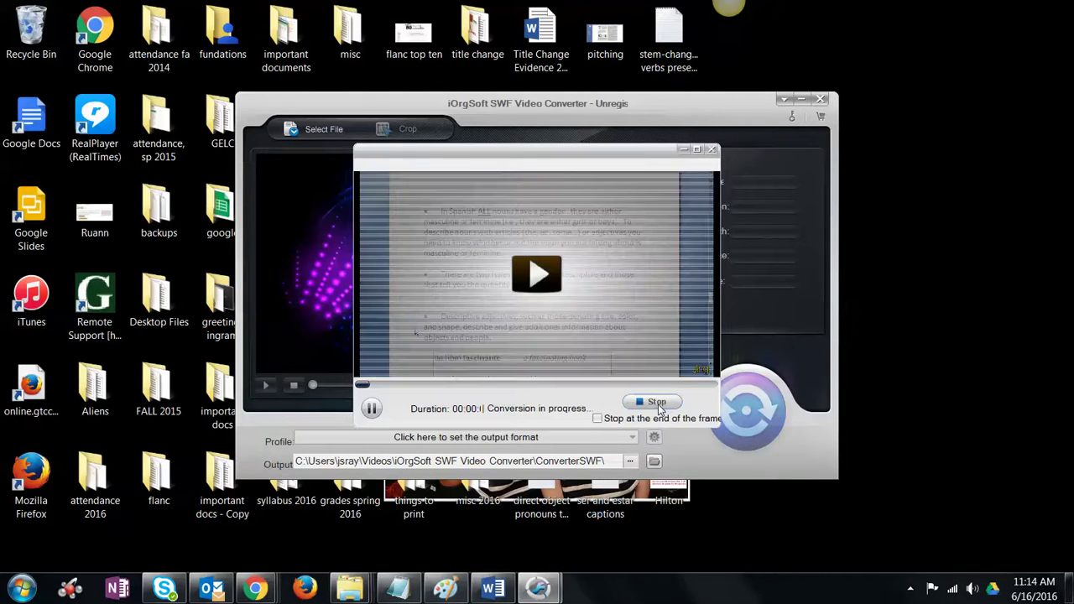
# Step: Pause the conversion and finish it early, confirming completion
pyautogui.click(372, 408)
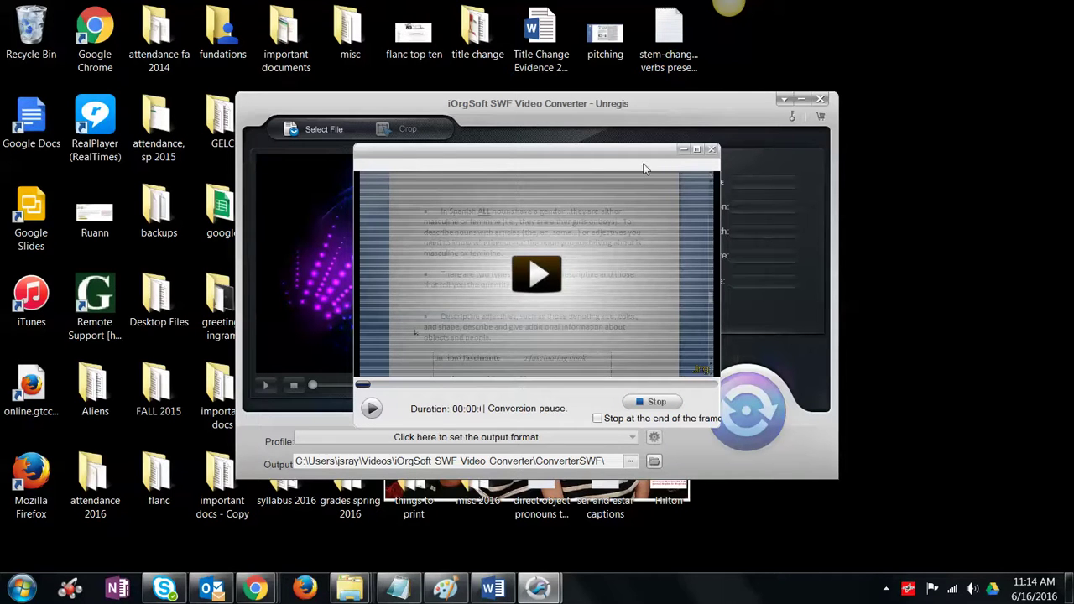
pyautogui.click(712, 150)
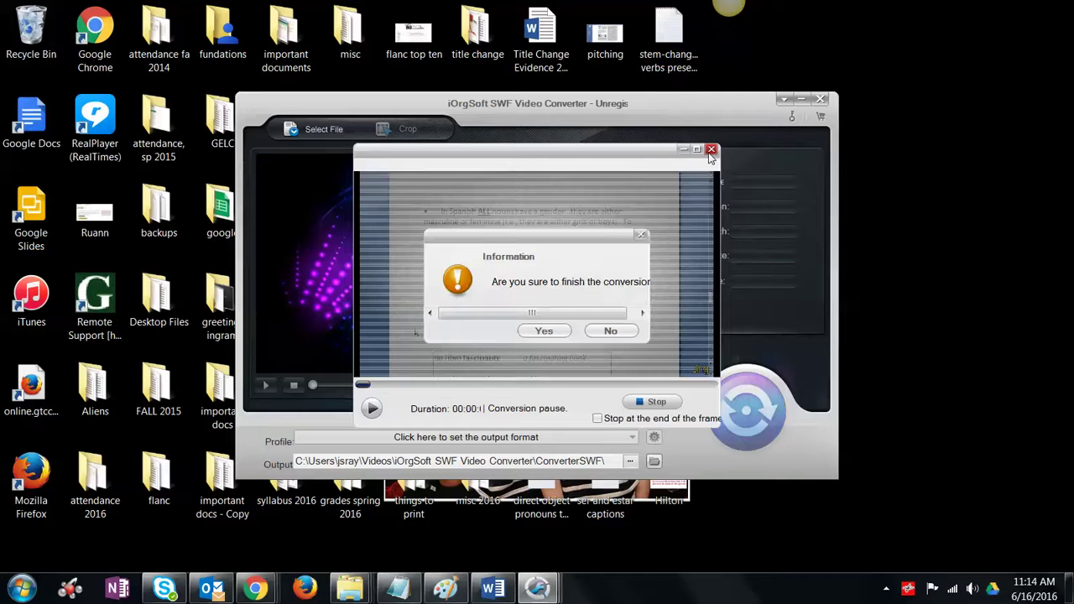
pyautogui.click(544, 332)
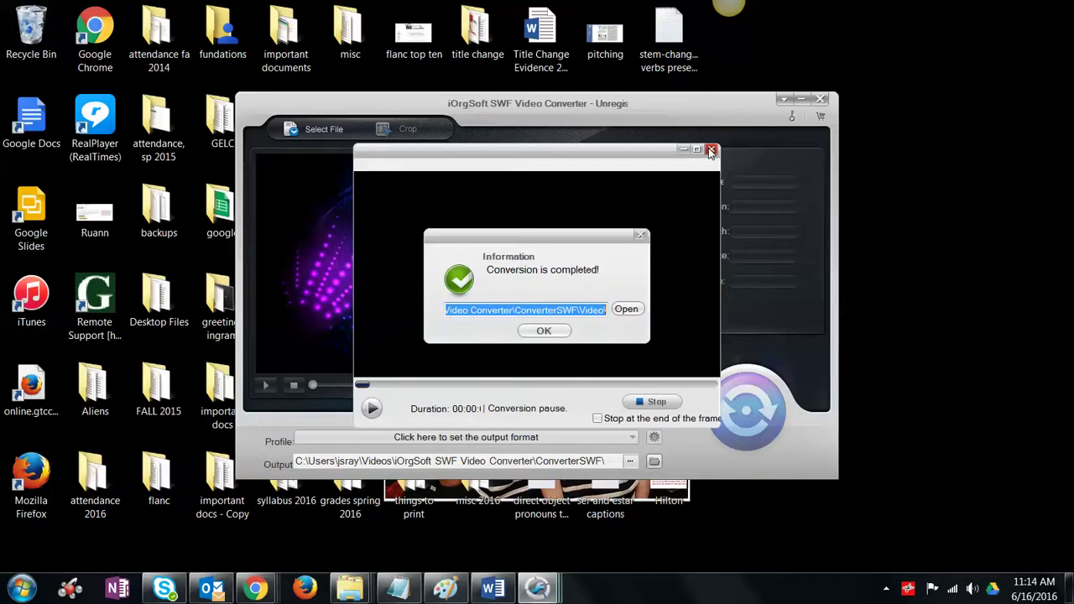
pyautogui.click(564, 331)
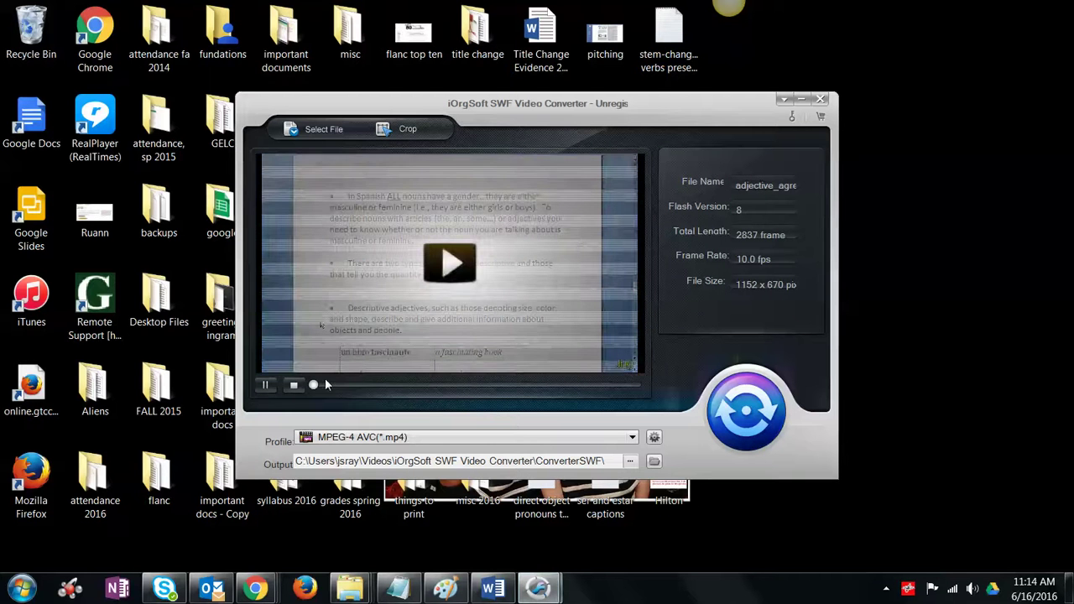
pyautogui.click(265, 385)
# Step: Start a second conversion of adjective_agreement, dismissing the tips and performance warning
pyautogui.click(743, 414)
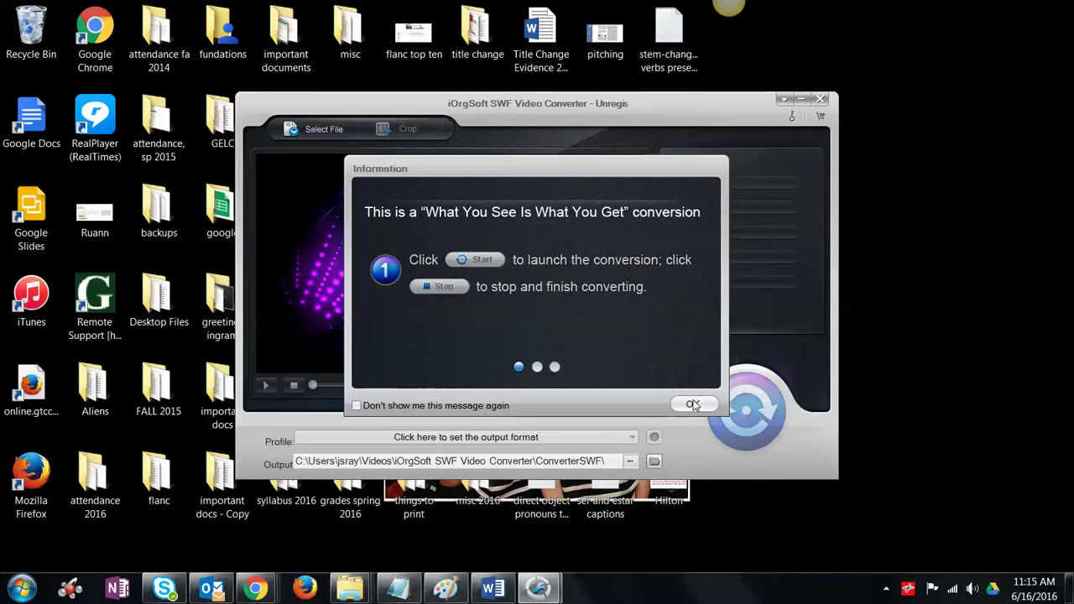
pyautogui.click(691, 405)
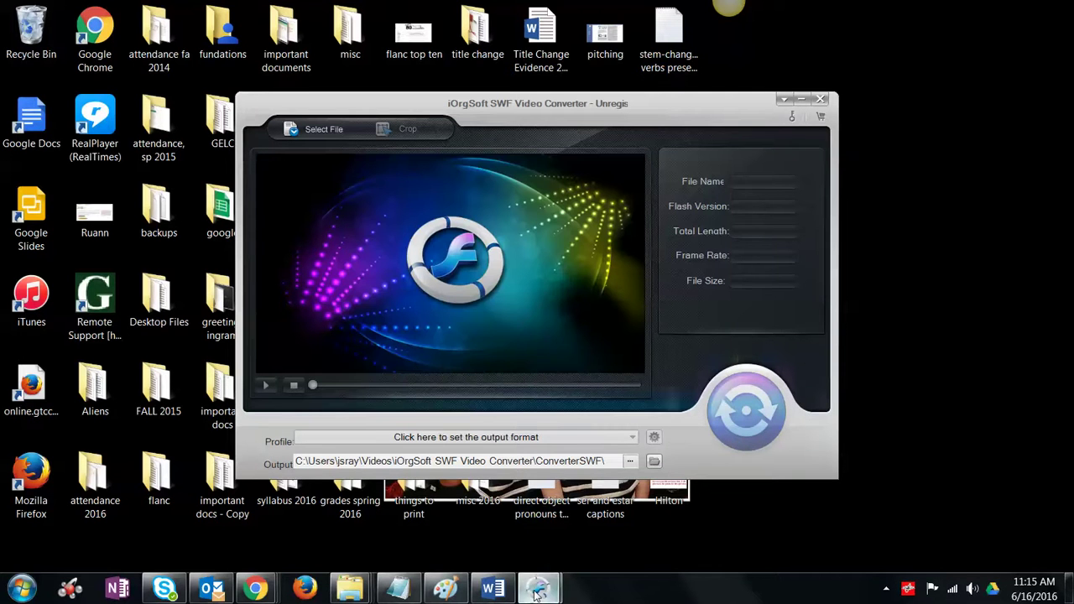
pyautogui.moveTo(535, 592)
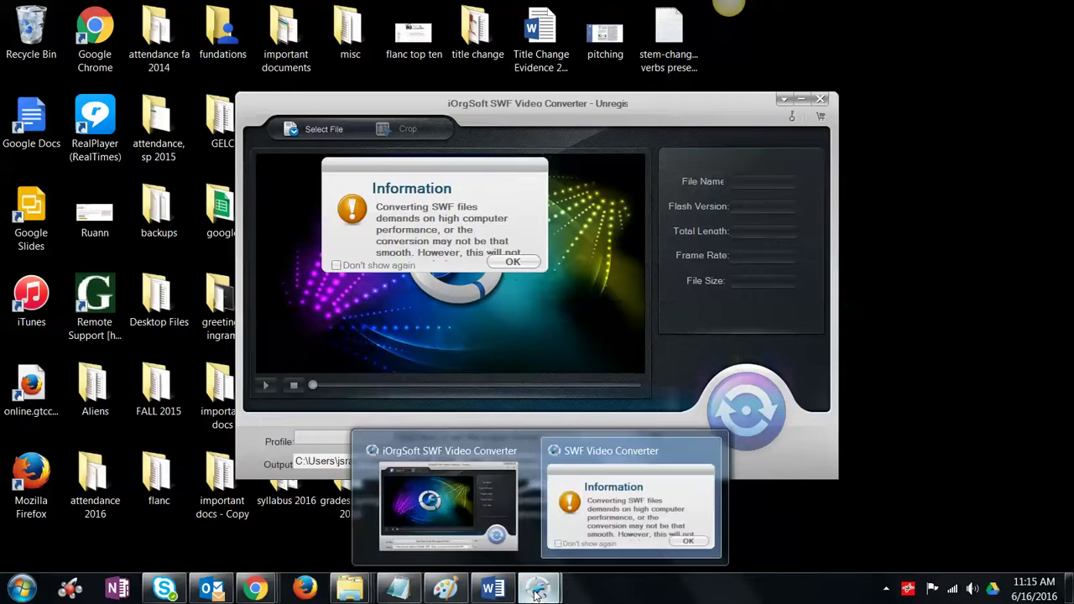
pyautogui.click(509, 266)
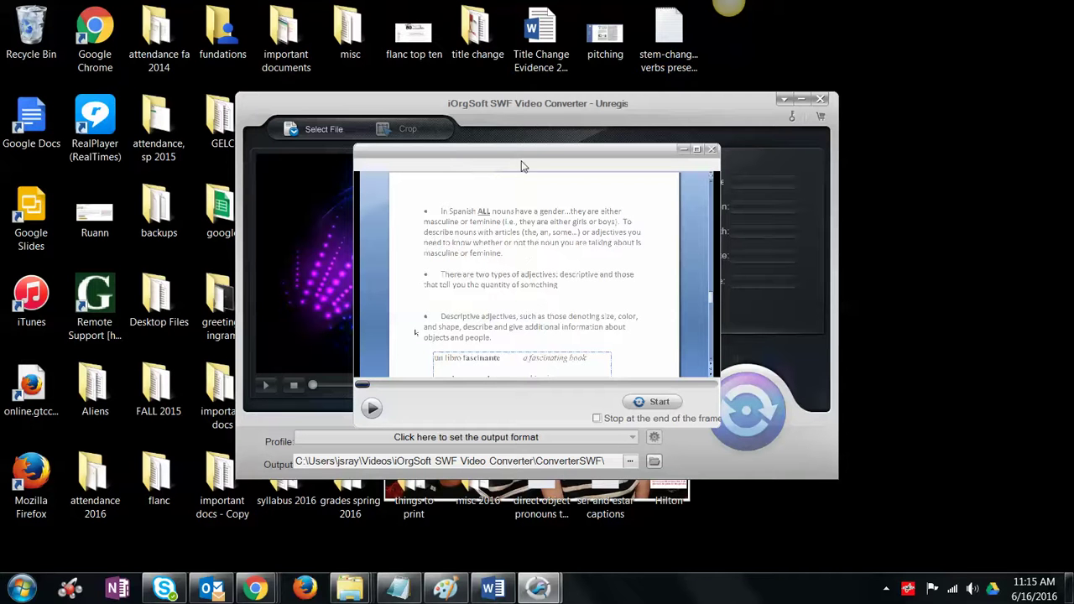
pyautogui.click(659, 402)
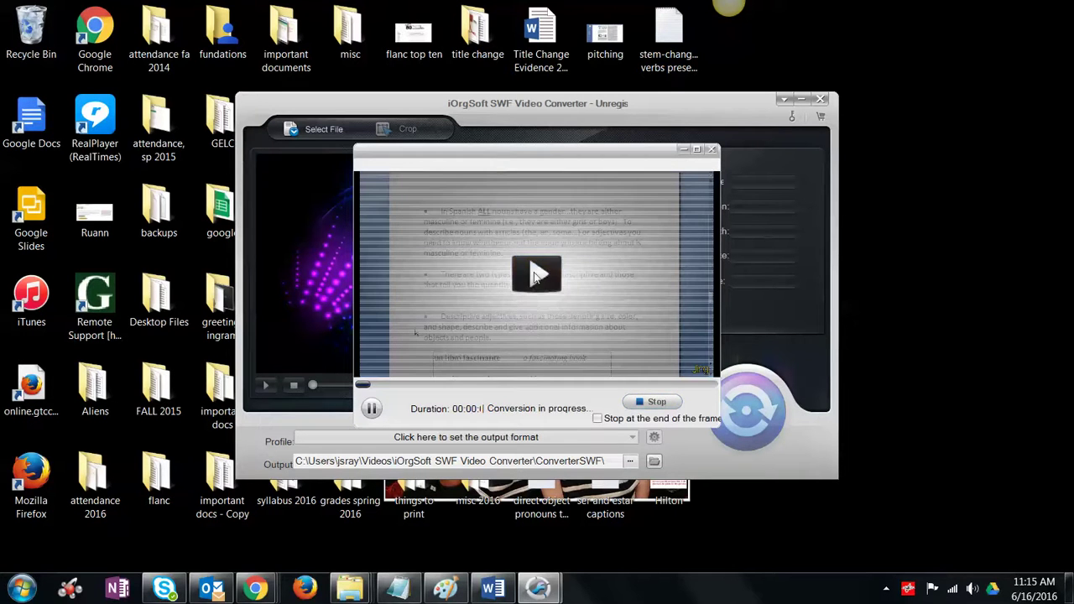
# Step: Pause and resume the adjective_agreement conversion until it completes
pyautogui.click(535, 275)
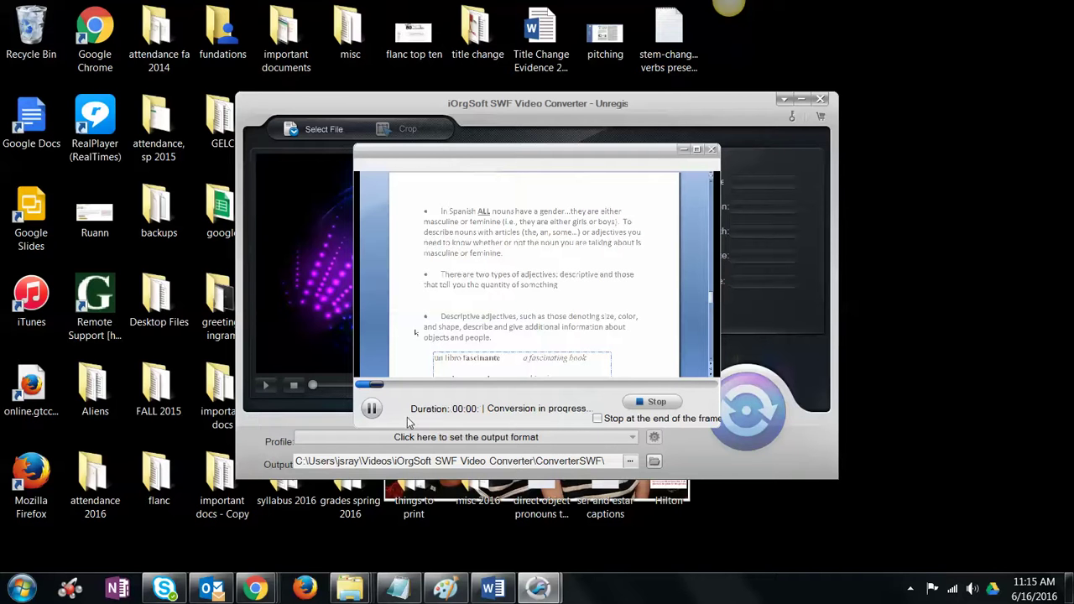
pyautogui.click(371, 408)
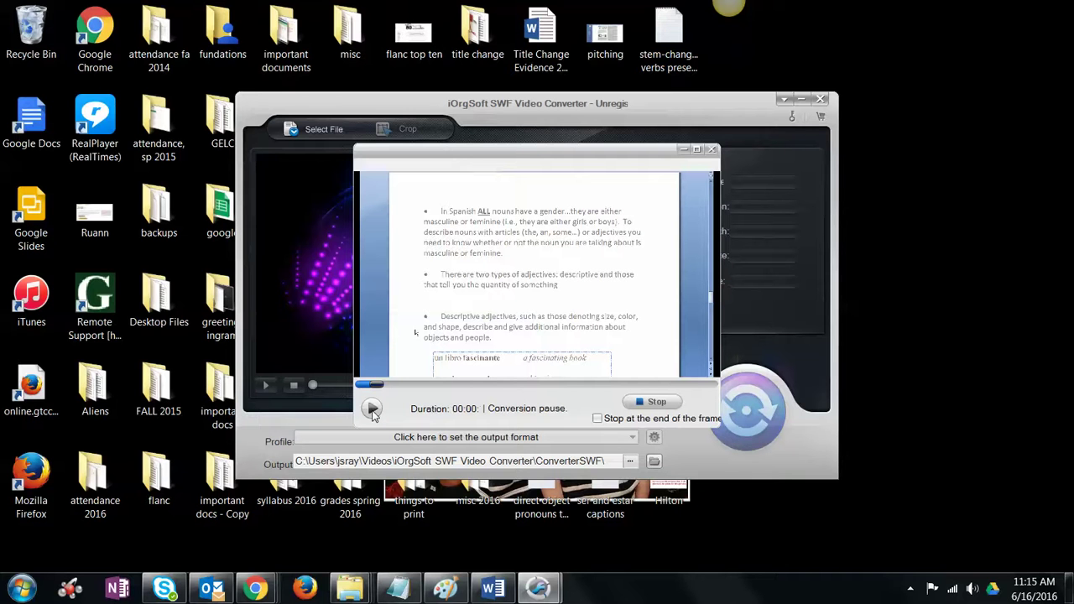
pyautogui.click(373, 409)
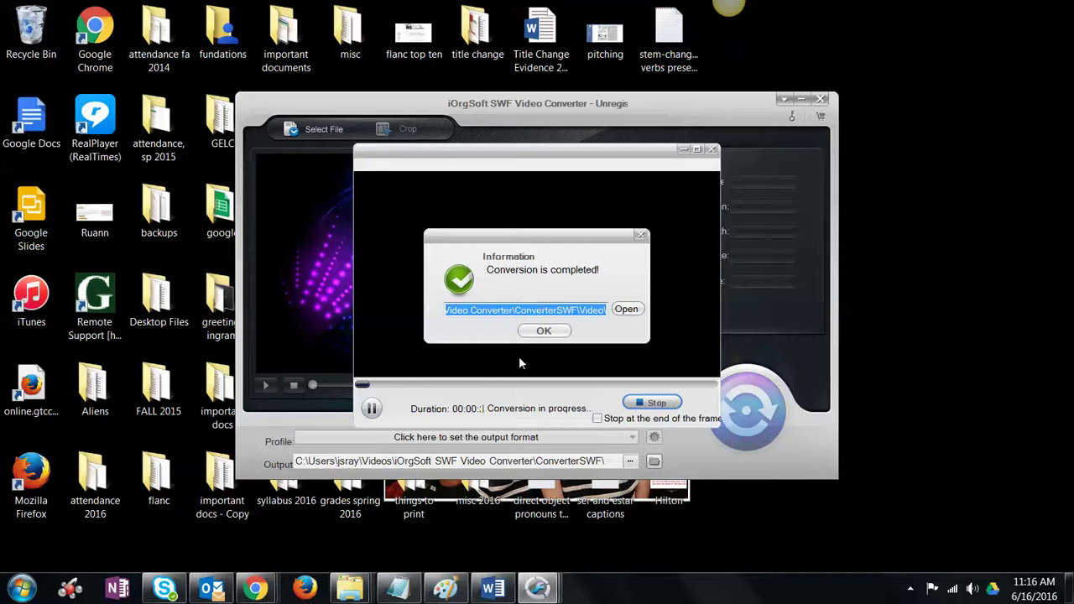
pyautogui.click(544, 332)
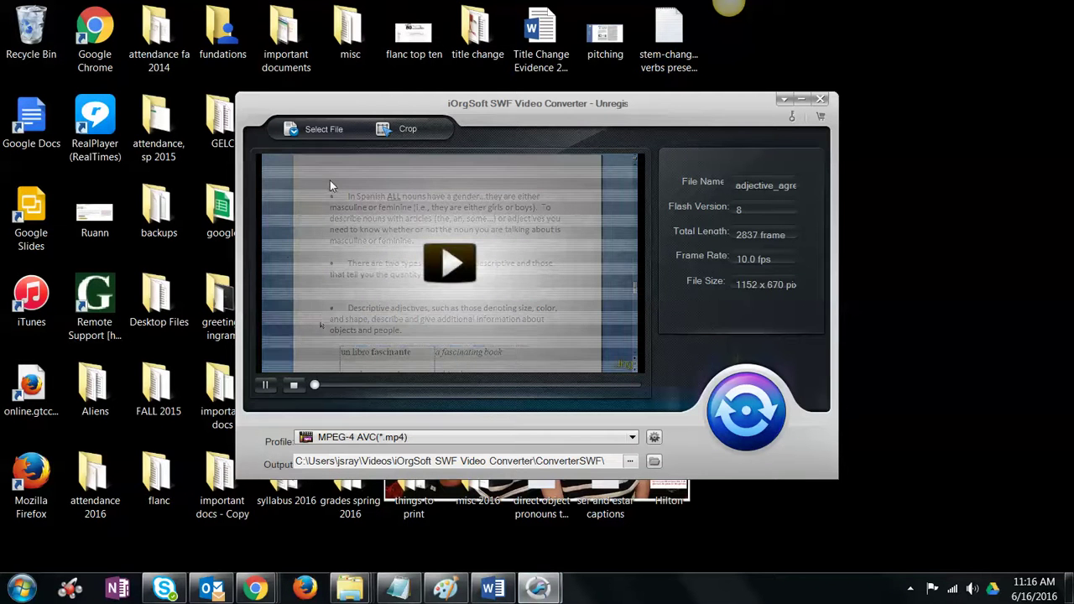
# Step: Open the ConverterSWF\Video folder showing the converted files
pyautogui.click(266, 385)
pyautogui.moveTo(359, 593)
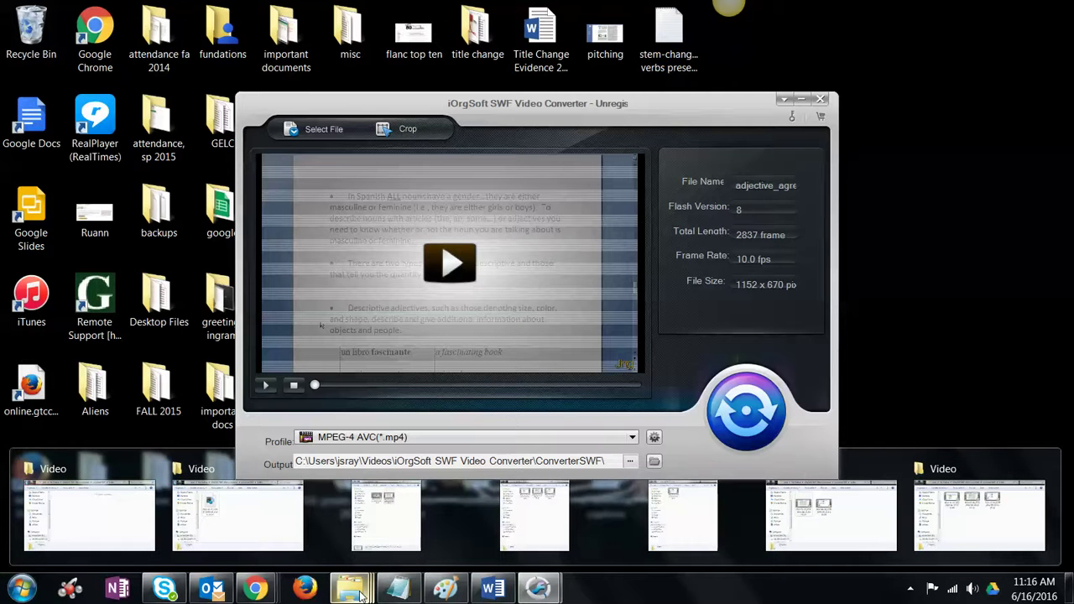
pyautogui.click(286, 539)
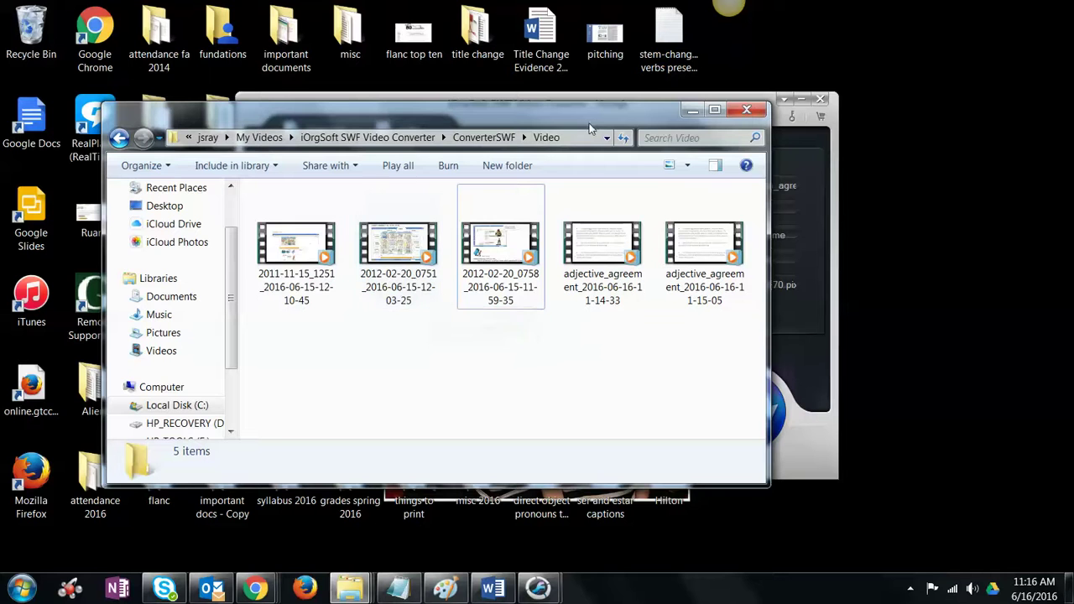
# Step: Move the ConverterSWF\Video folder window aside, dismiss the converter's program menu, and return to Chrome
pyautogui.moveTo(591, 123); pyautogui.dragTo(3, 156)
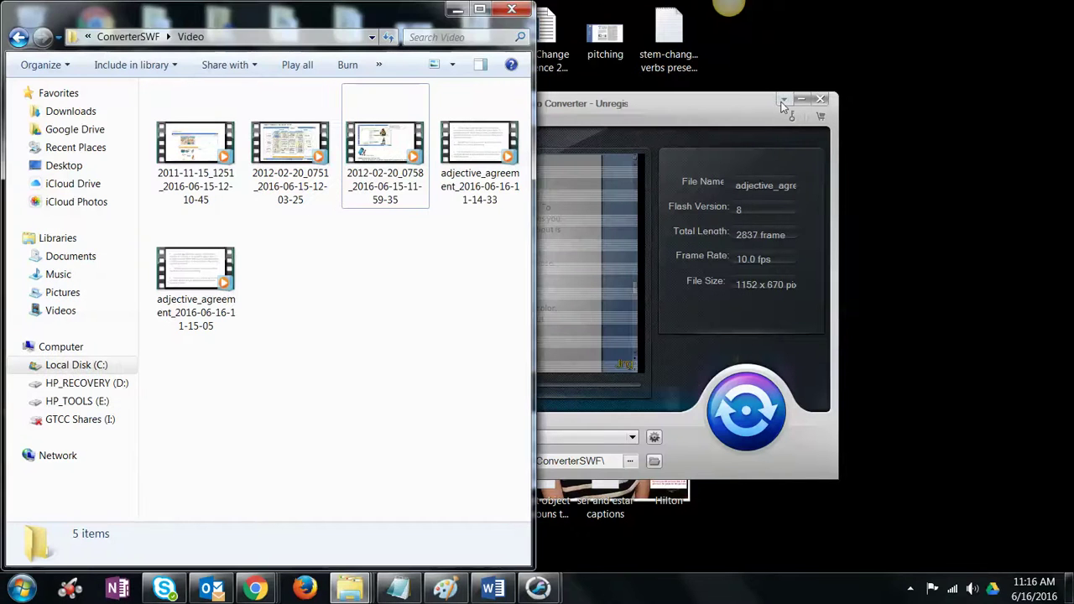
pyautogui.click(783, 99)
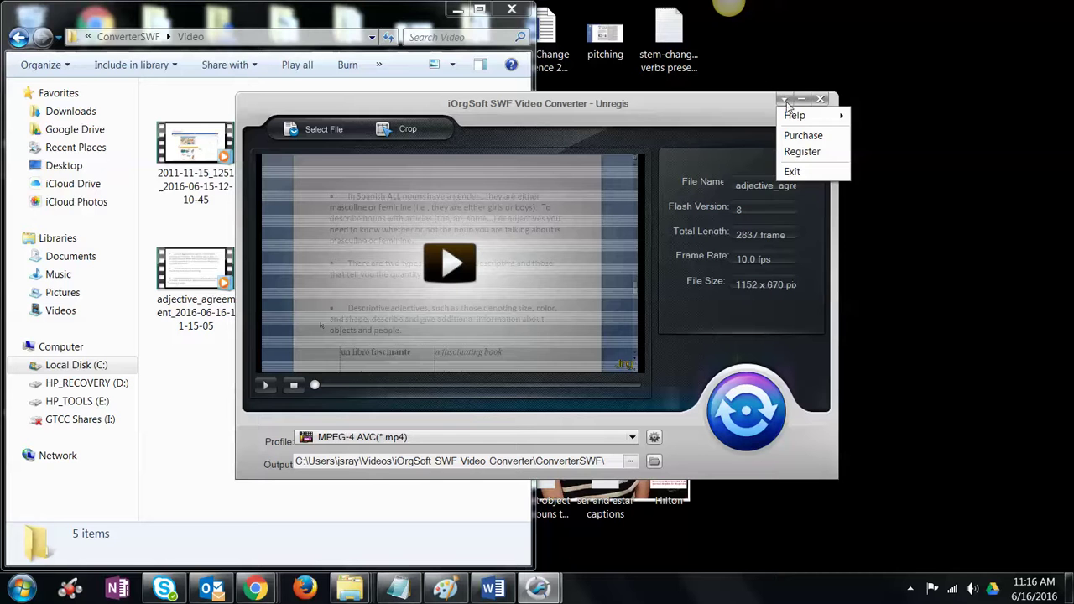
pyautogui.click(803, 100)
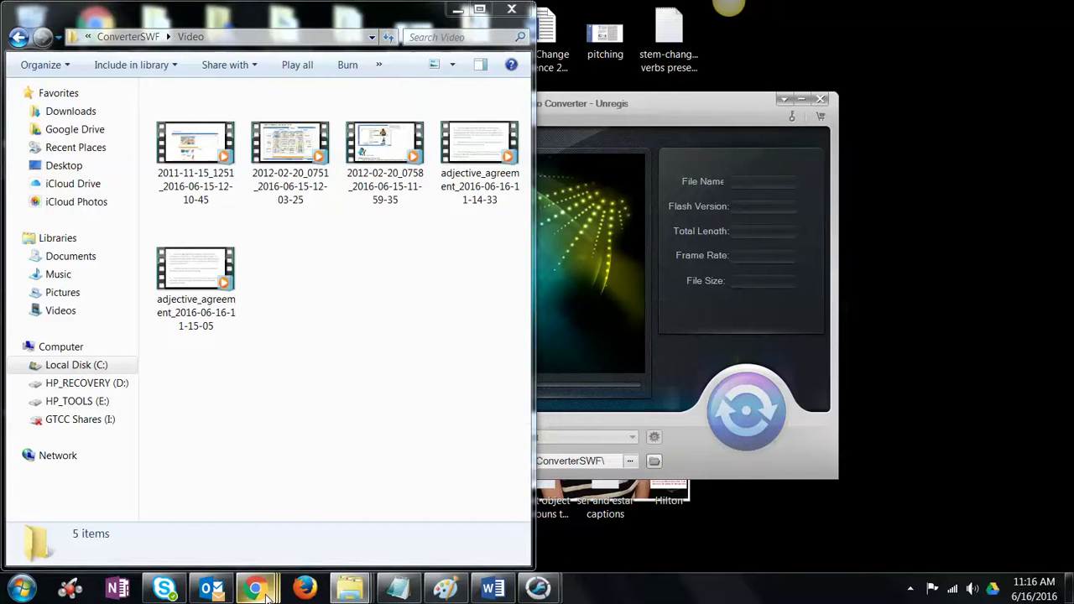
pyautogui.hotkey('alt', 'Tab')
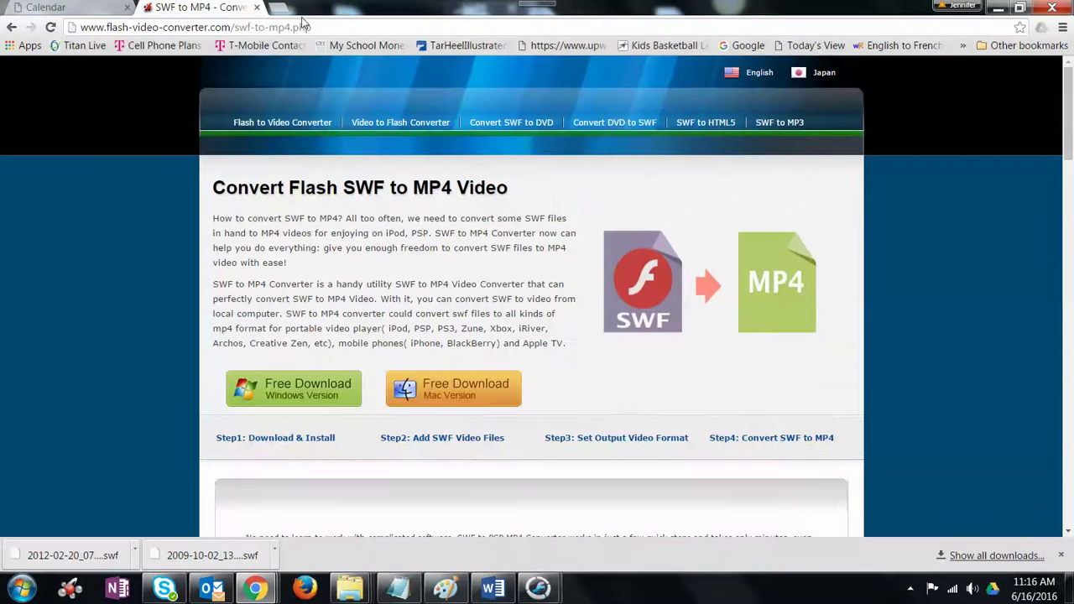
# Step: Go to youtube.com in Chrome's address bar
pyautogui.click(302, 28)
pyautogui.write('youtube.com')
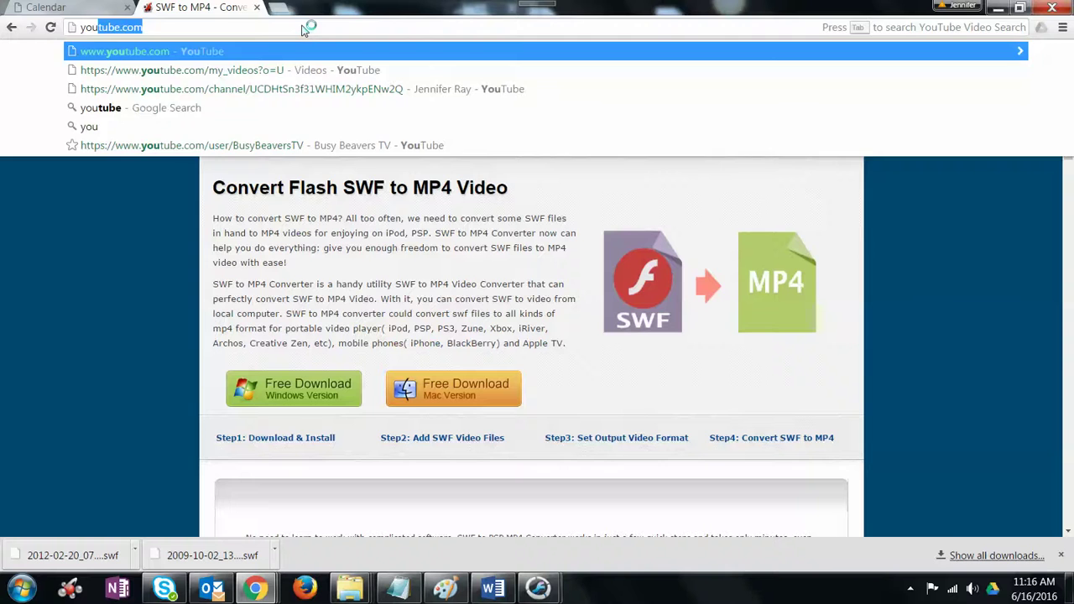
pyautogui.press('Return')
# Step: Snap Chrome to the right half and drag the newest adjective agreement MP4 onto YouTube's upload area
pyautogui.click(1022, 12)
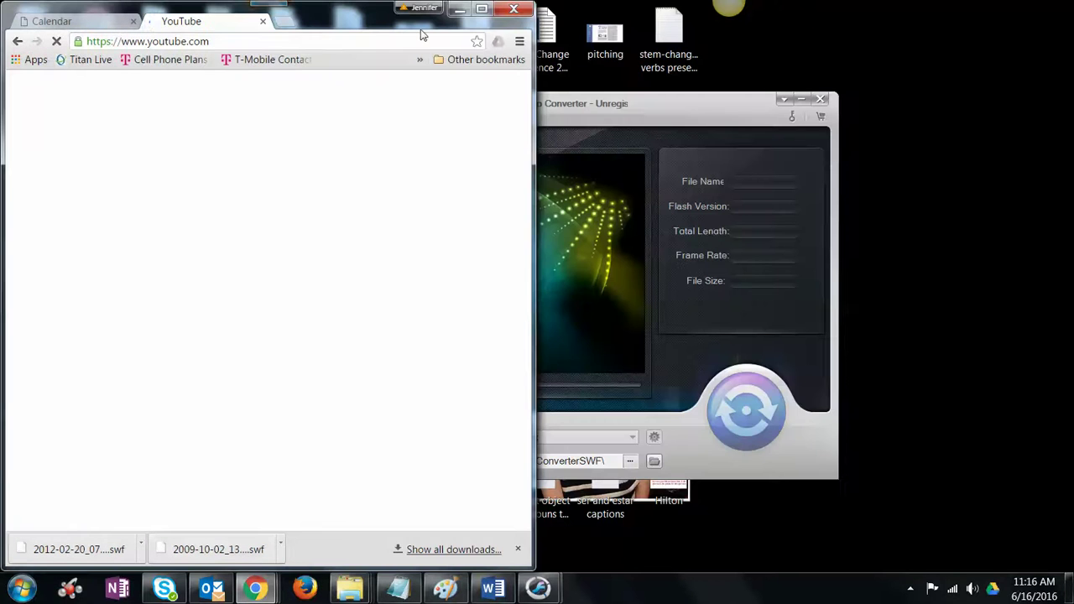
pyautogui.moveTo(317, 15); pyautogui.dragTo(1068, 199)
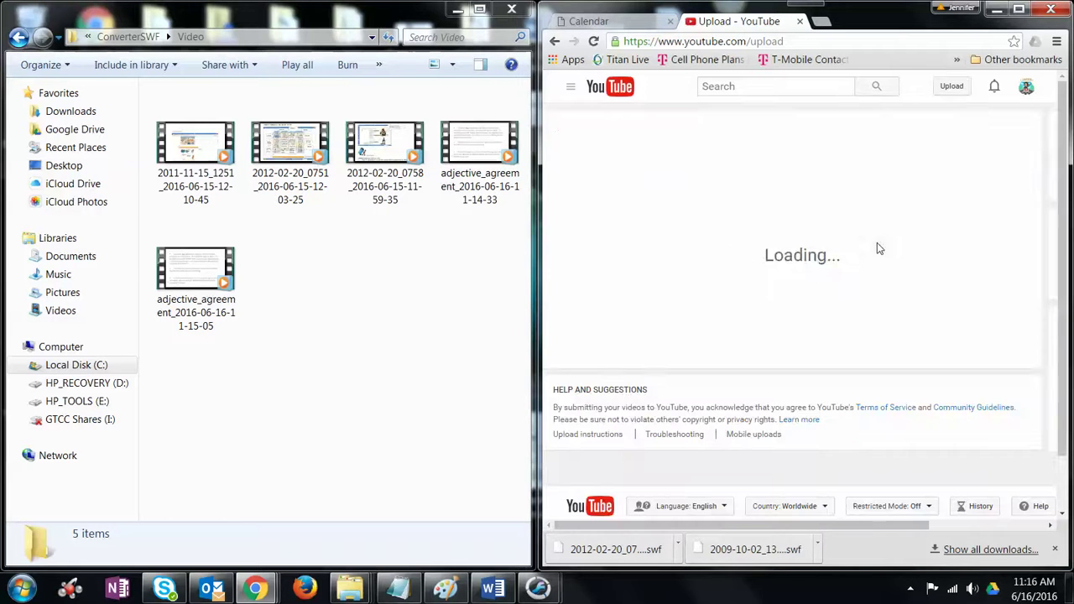
pyautogui.moveTo(190, 284); pyautogui.dragTo(789, 230)
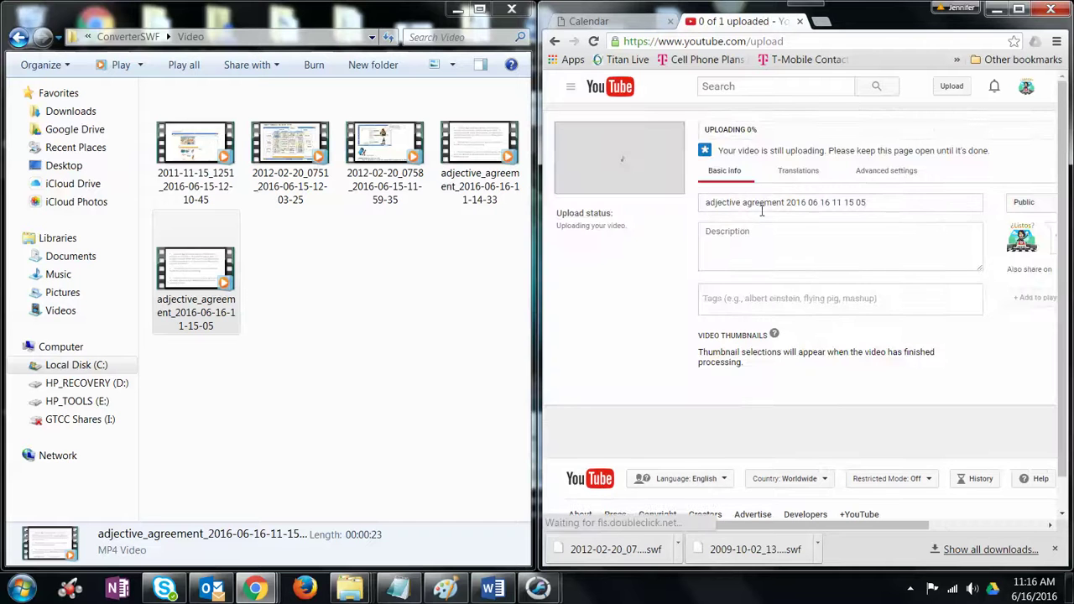
# Step: Give the video the description 'This video goes over adjective agreement' and tags adjective agreement and Spanish
pyautogui.click(820, 236)
pyautogui.write('T')
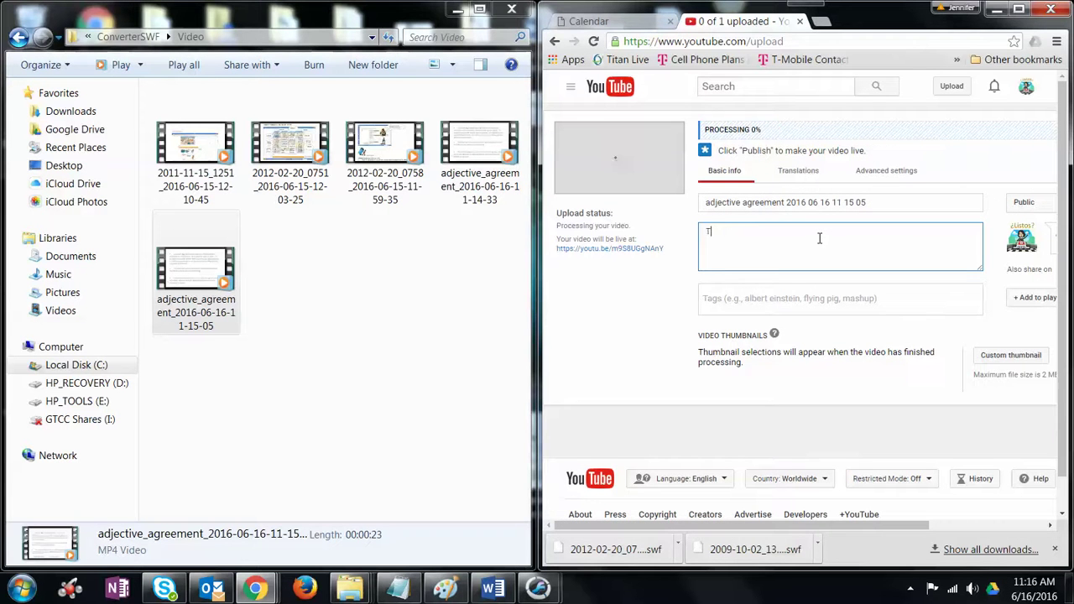
pyautogui.write('his video goes over adject')
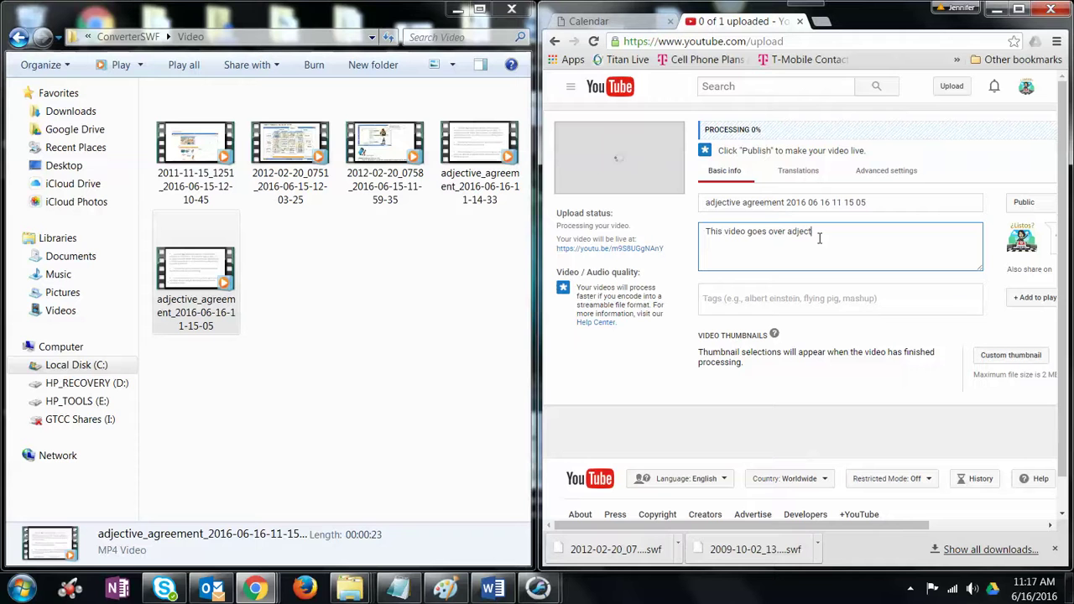
pyautogui.write('ive agreement')
pyautogui.click(767, 301)
pyautogui.write('a')
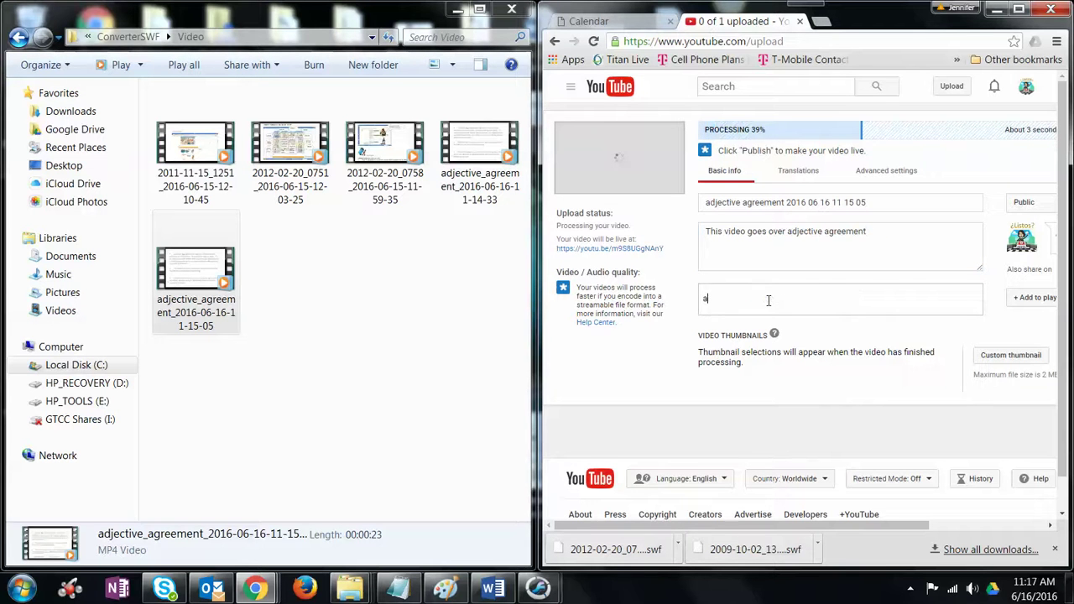
pyautogui.write('djective agre')
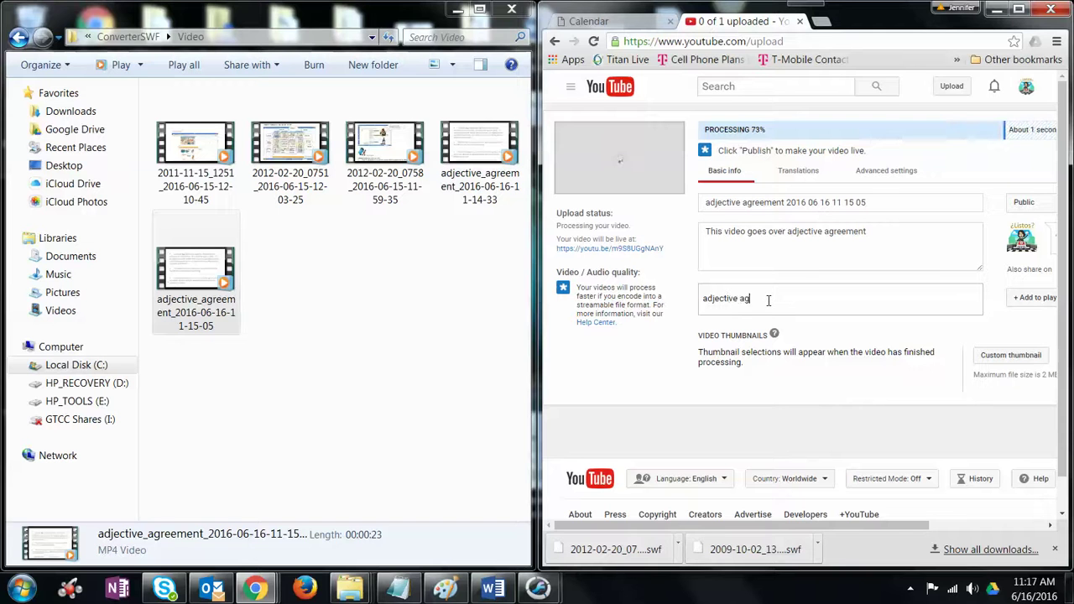
pyautogui.write('t,')
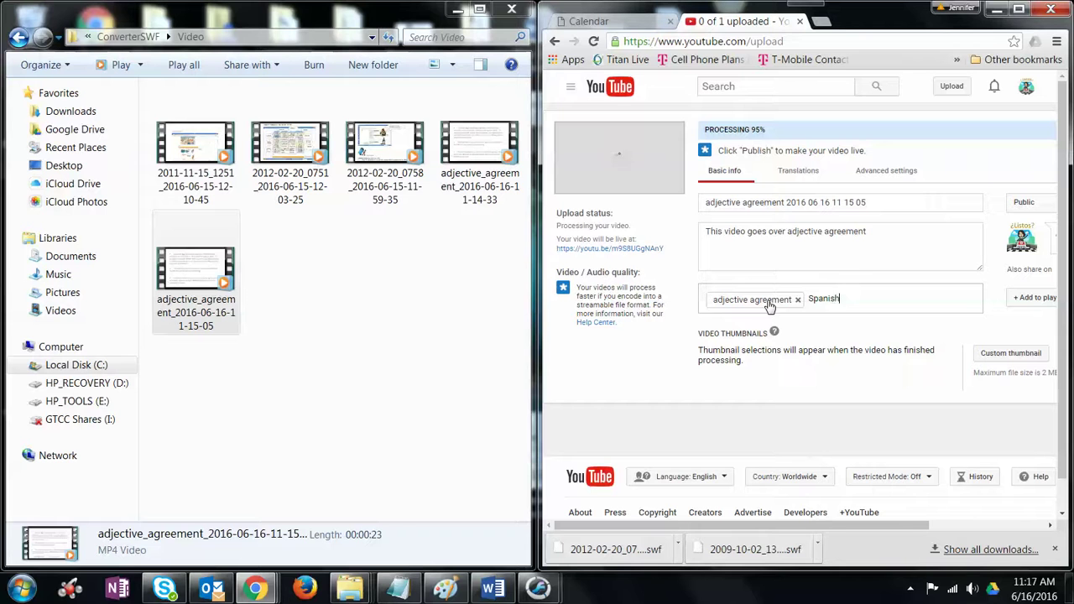
pyautogui.write('Spanish,')
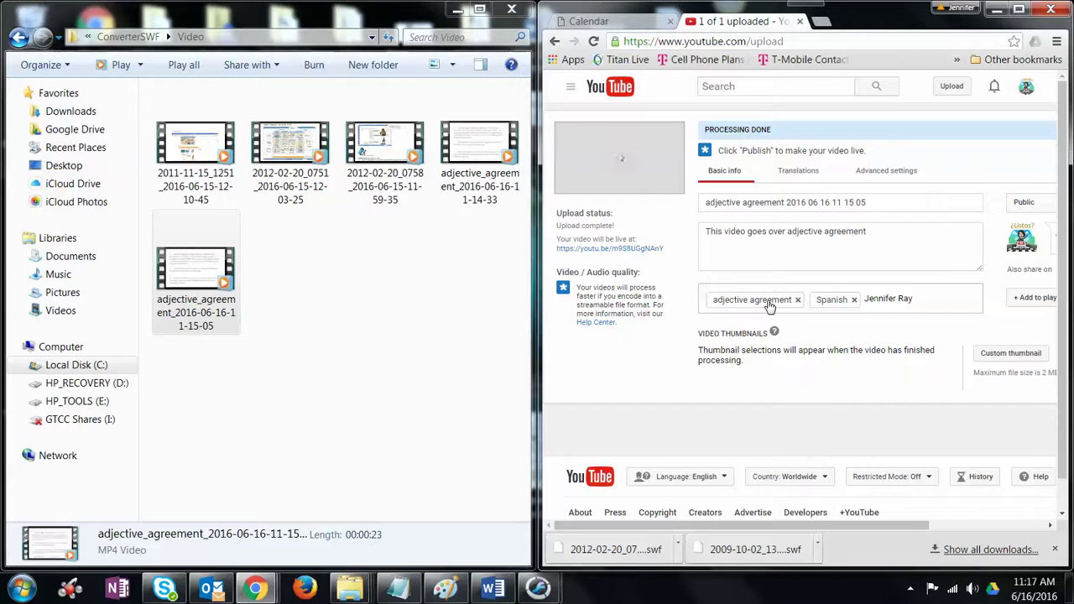
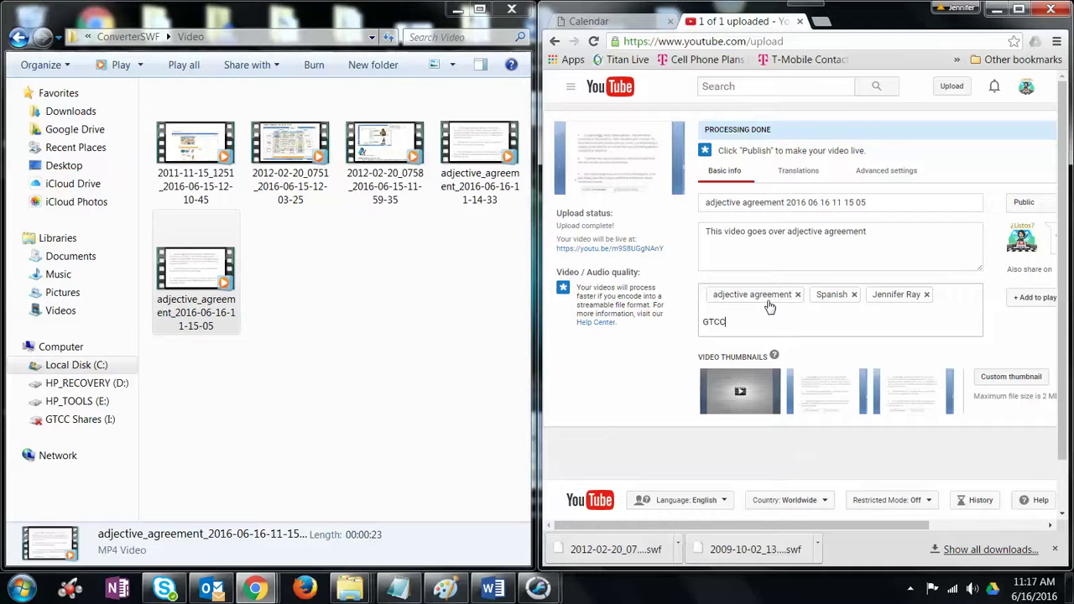
# Step: Add the instructor's name and GTCC as tags, then publish the video
pyautogui.press('Return')
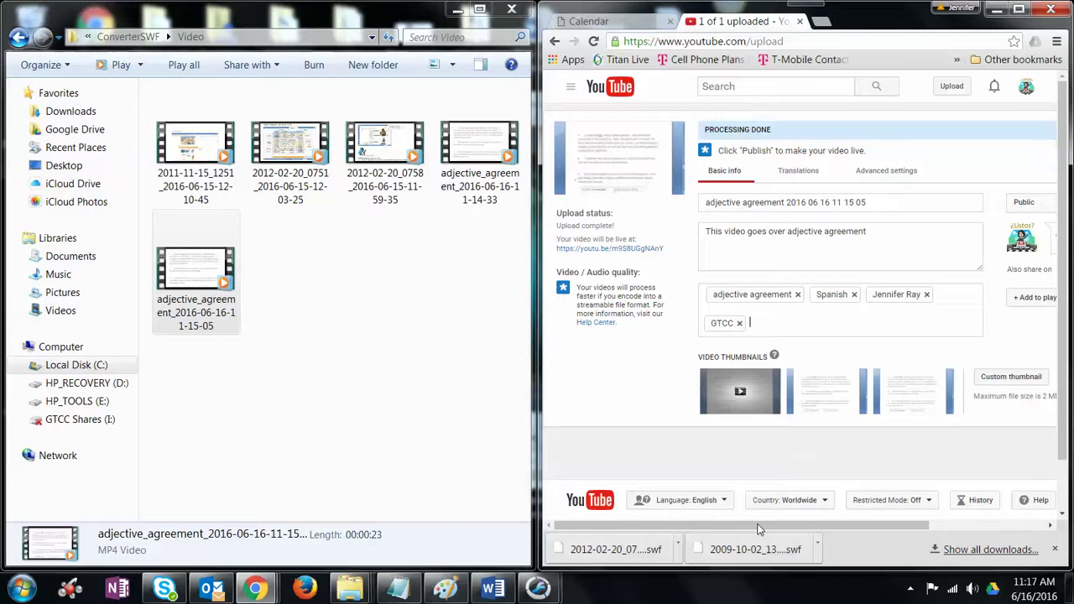
pyautogui.moveTo(759, 526); pyautogui.dragTo(924, 532)
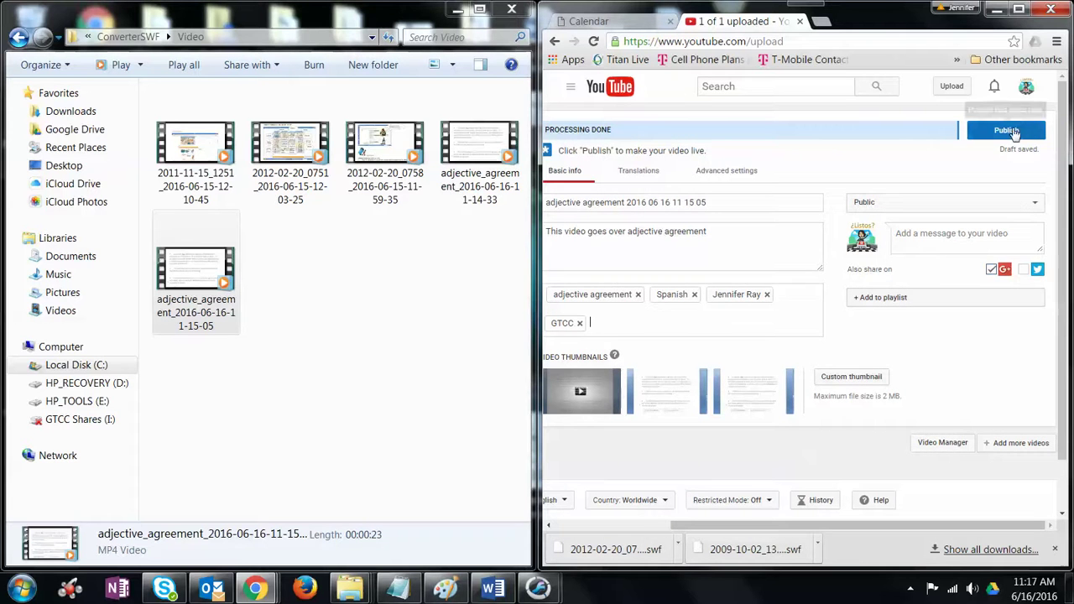
pyautogui.click(1012, 131)
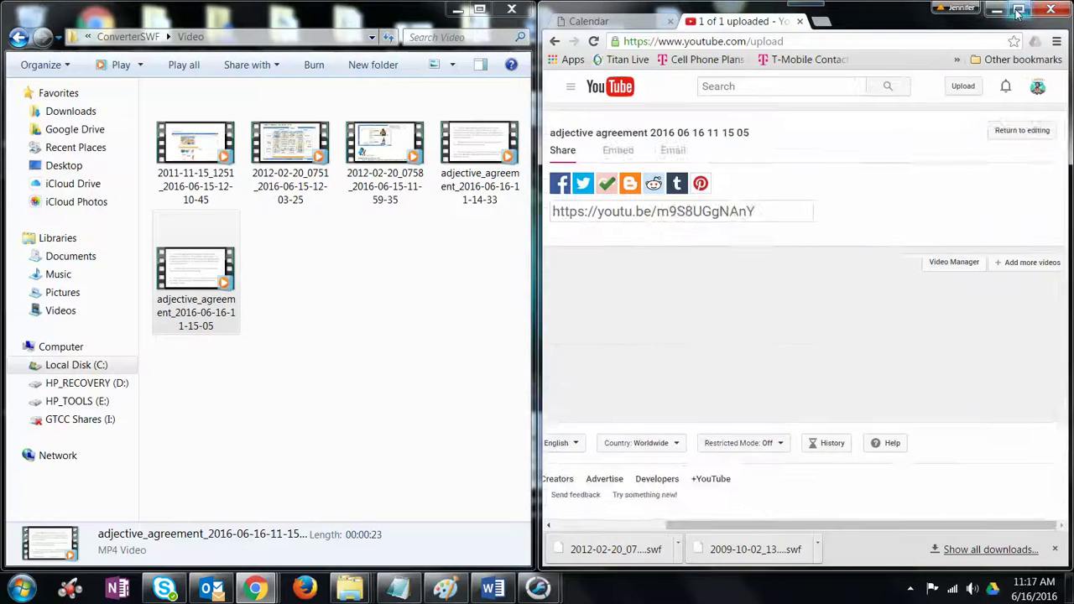
# Step: Maximize Chrome and play the published 0:23 video from the start, pausing it at 0:10
pyautogui.press('super+Up')
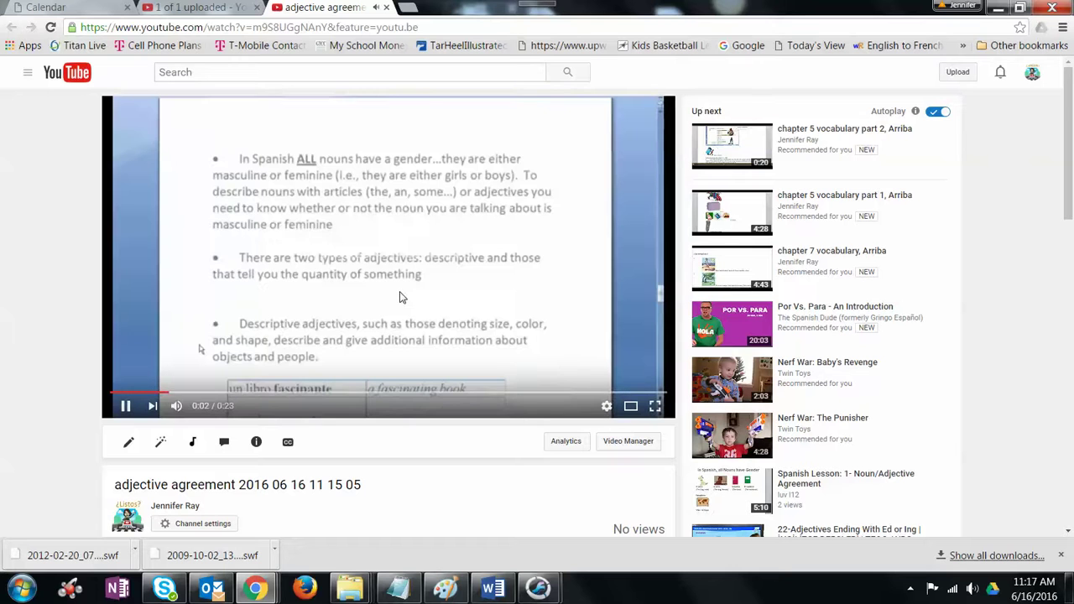
pyautogui.click(126, 412)
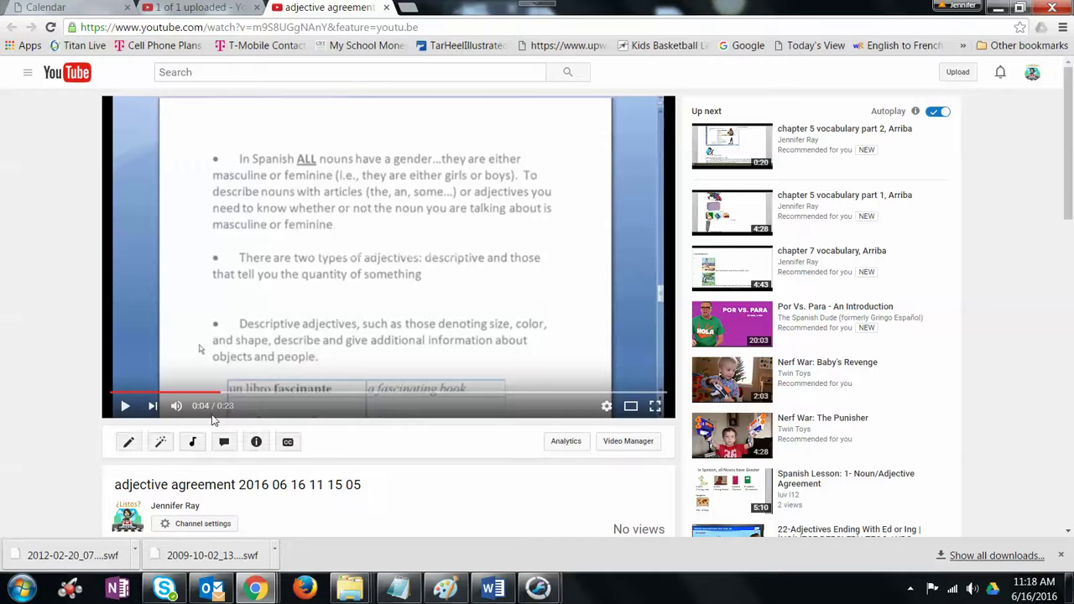
pyautogui.moveTo(222, 394); pyautogui.dragTo(113, 394)
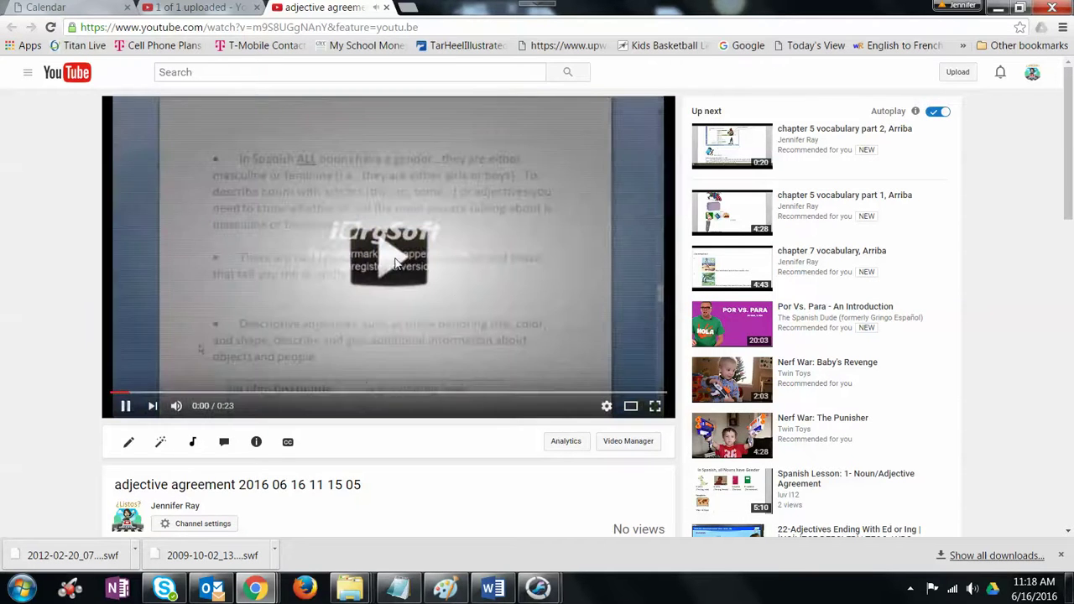
pyautogui.click(125, 407)
pyautogui.click(125, 406)
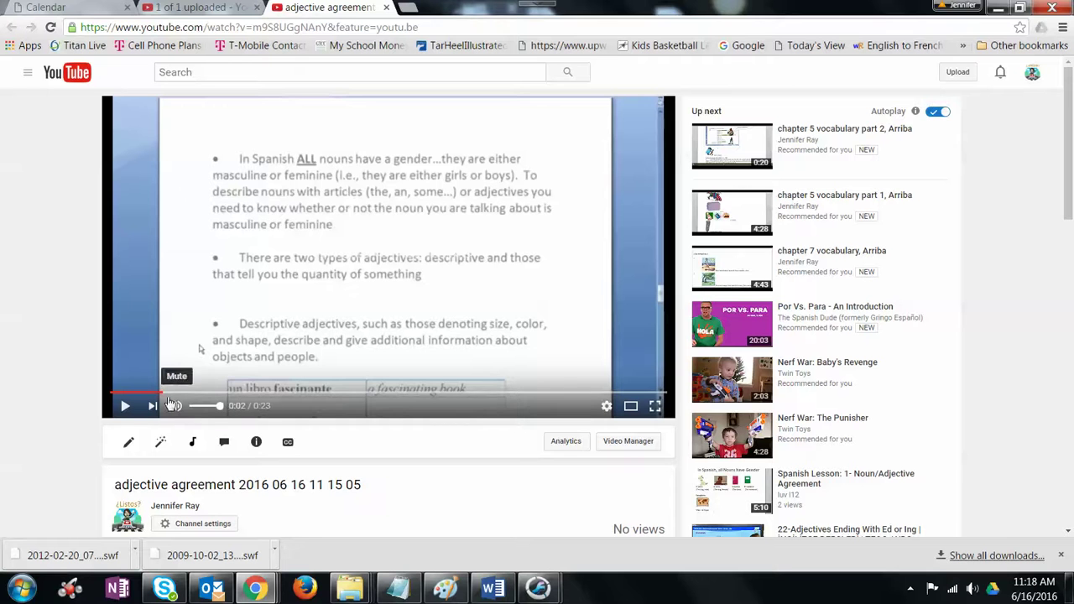
pyautogui.click(125, 407)
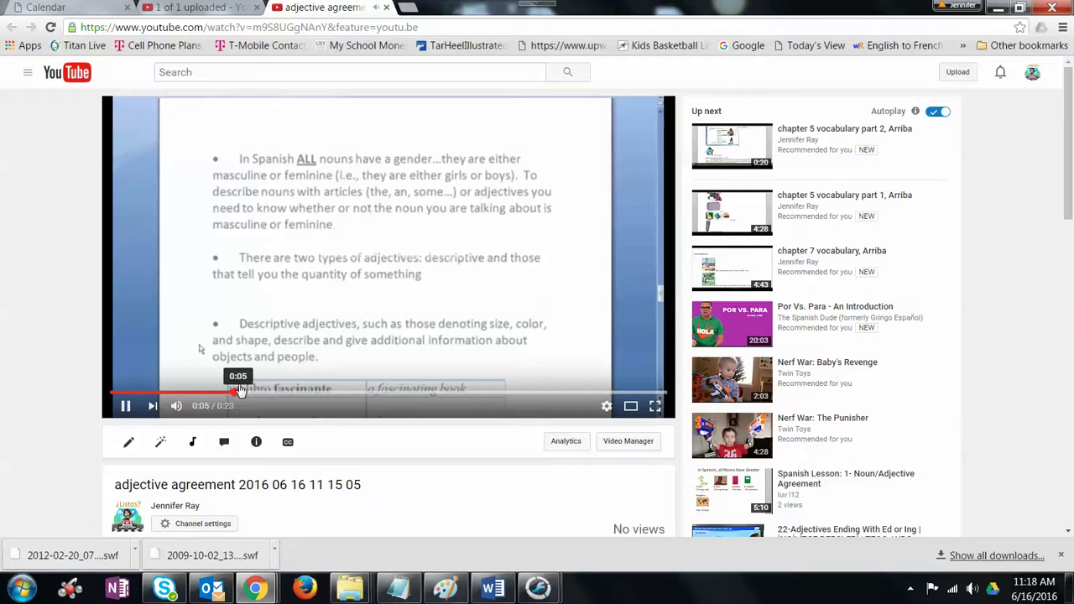
pyautogui.click(126, 407)
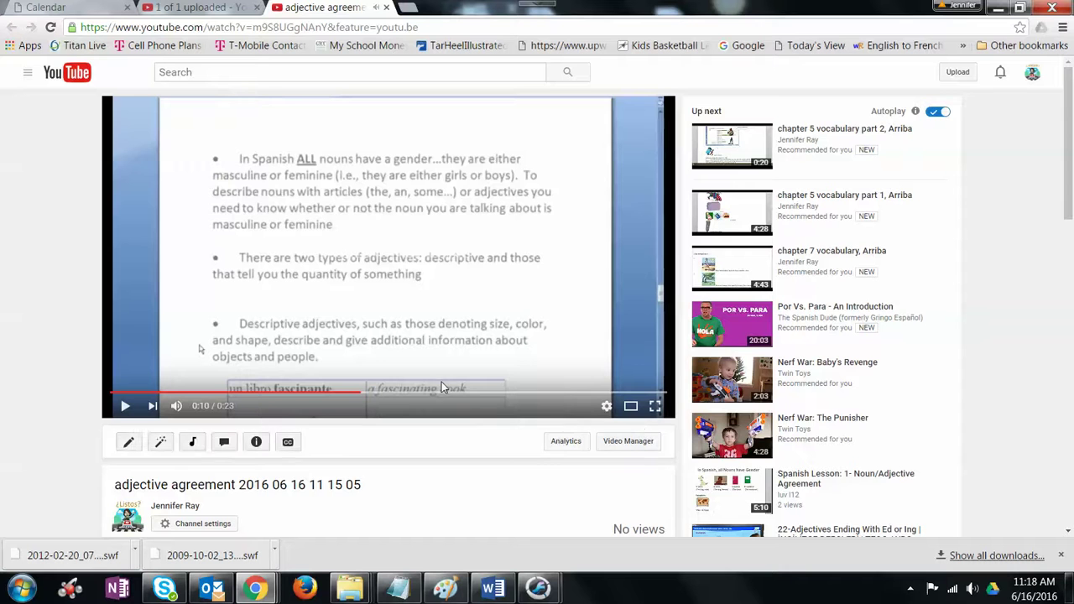
pyautogui.scroll(-1, 441, 382)
pyautogui.scroll(1, 444, 386)
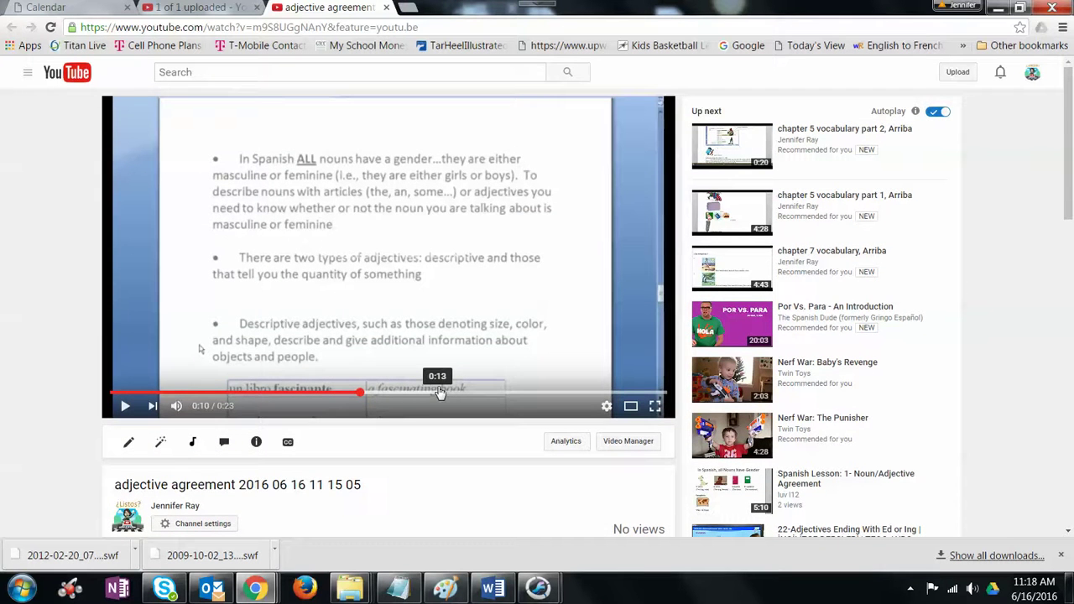
pyautogui.click(27, 76)
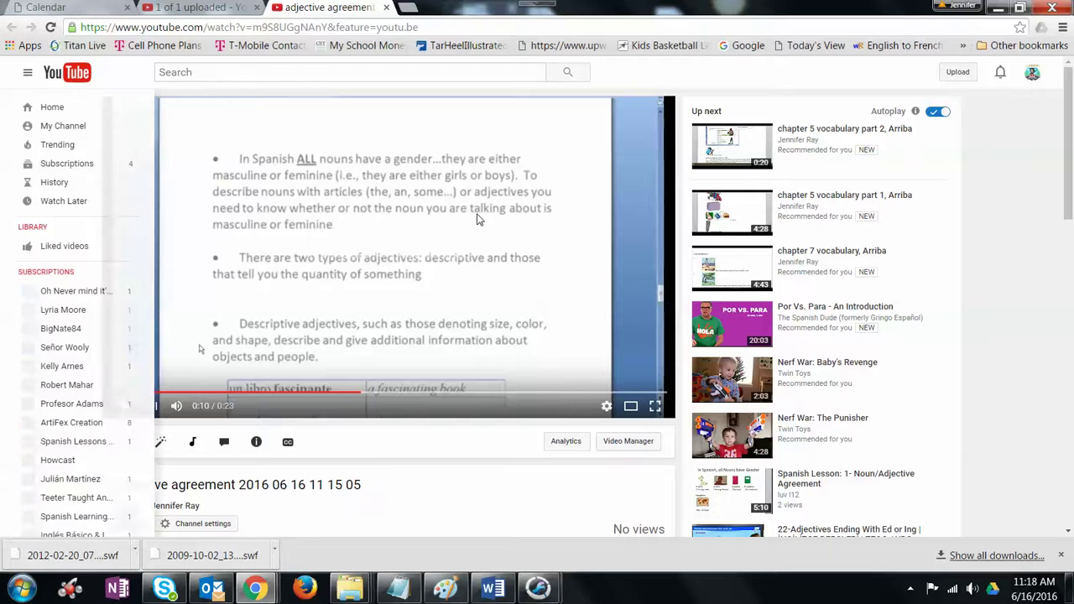
# Step: Go through My Channel to Video Manager and edit the chapter 7 vocabulary, Arriba video
pyautogui.click(78, 126)
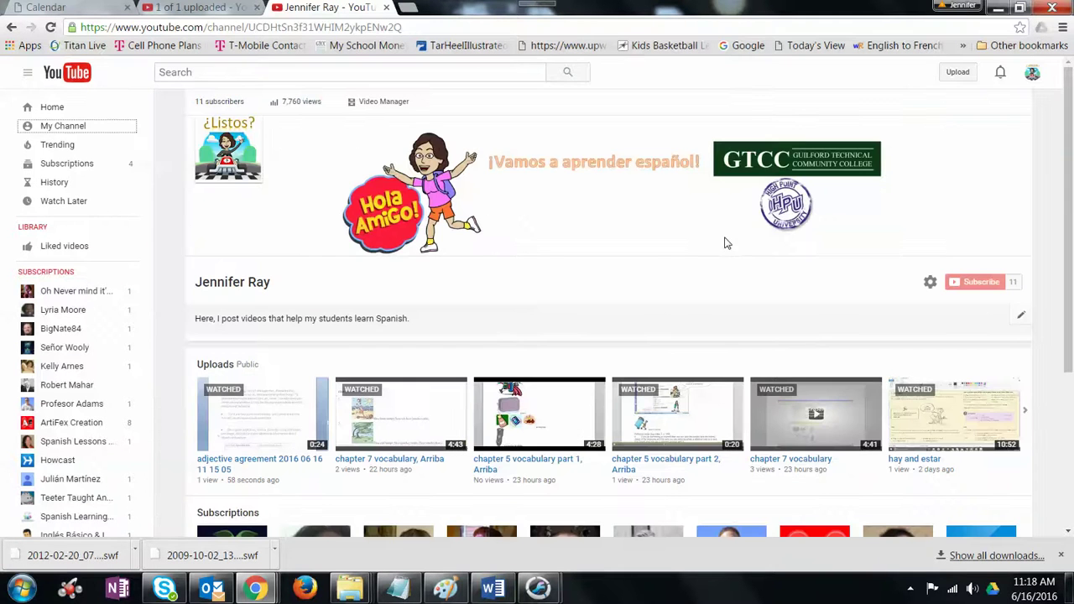
pyautogui.click(384, 102)
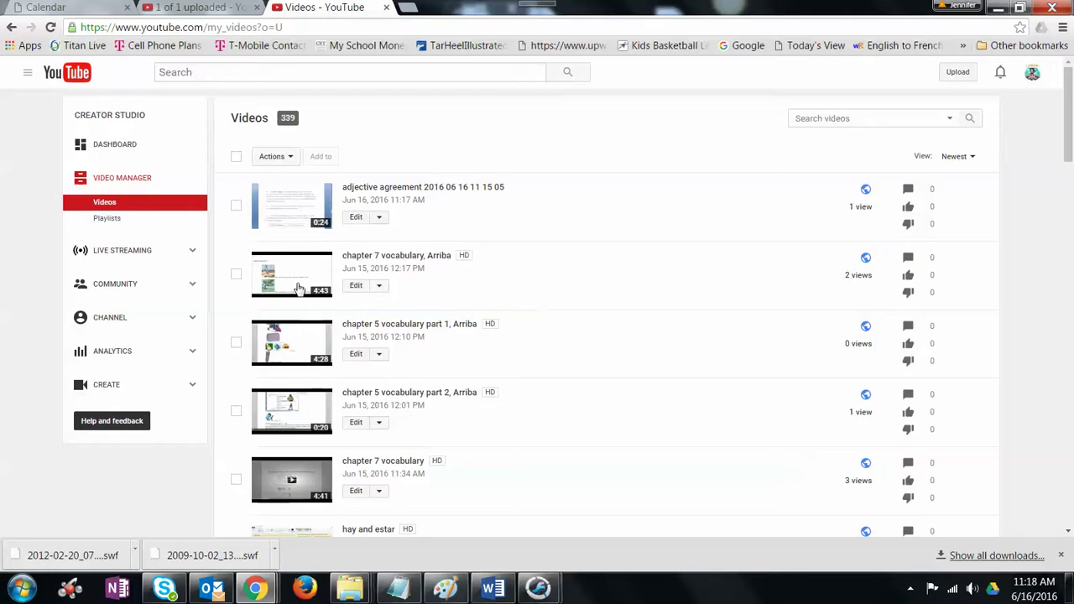
pyautogui.click(356, 286)
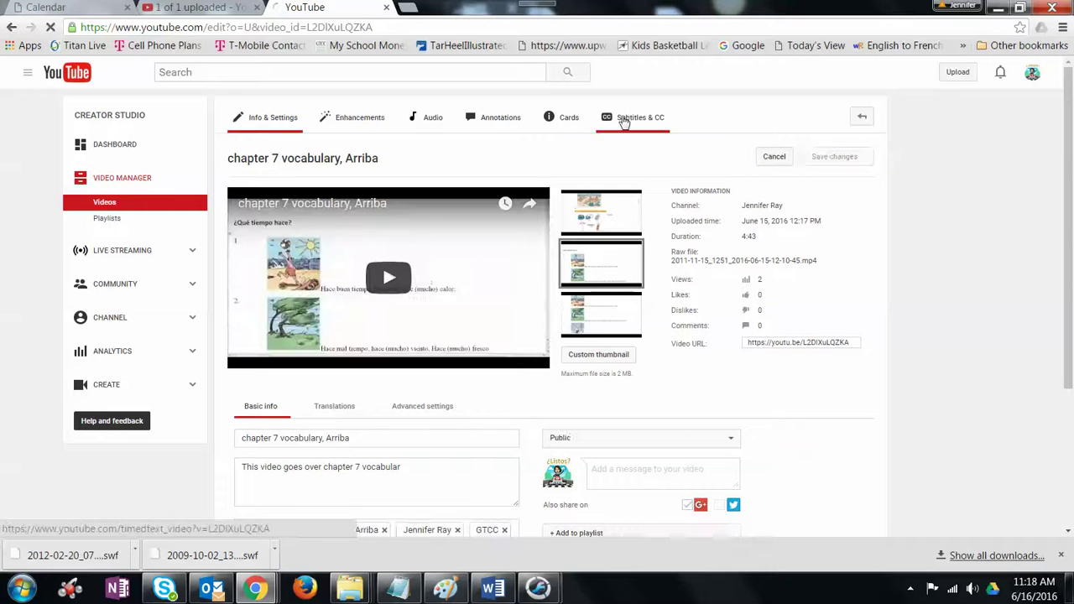
# Step: Review the chapter 7 vocabulary, Arriba video's automatic English captions and open them for editing
pyautogui.click(623, 122)
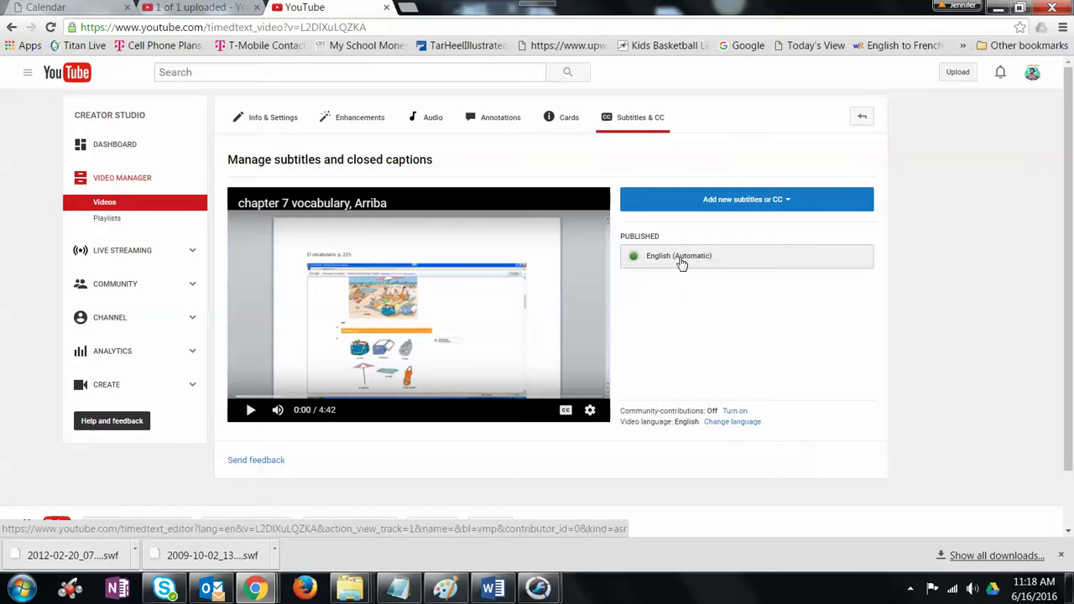
pyautogui.click(681, 257)
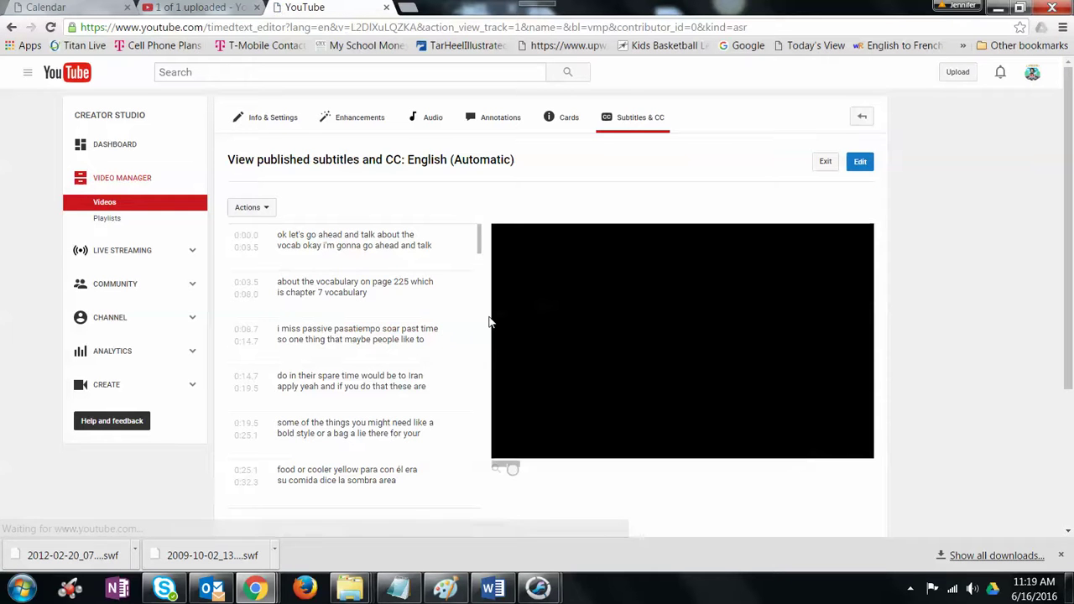
pyautogui.scroll(-5, 352, 358)
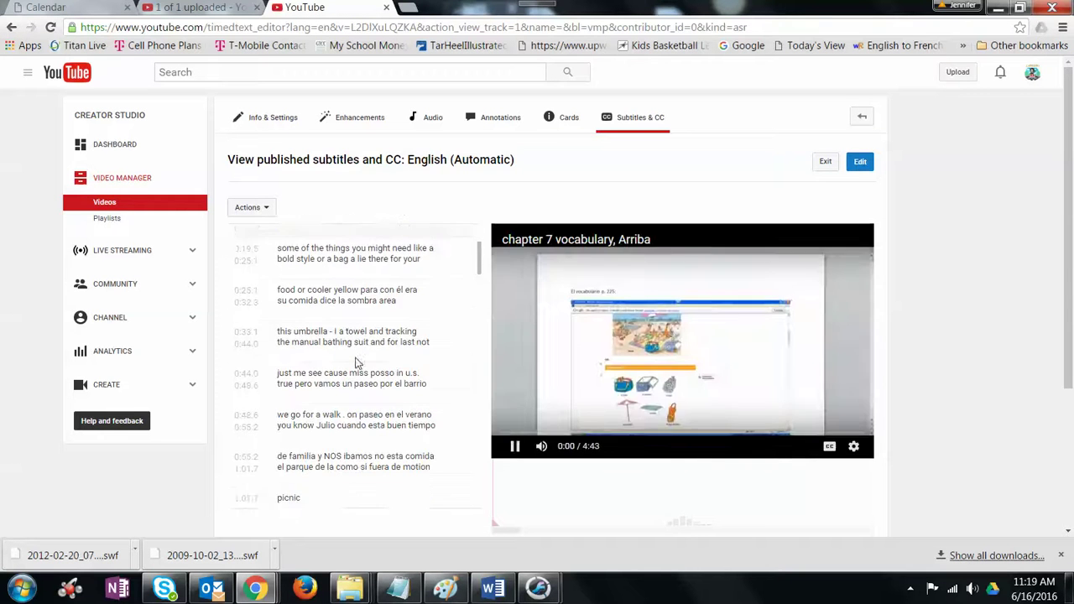
pyautogui.scroll(-3, 355, 362)
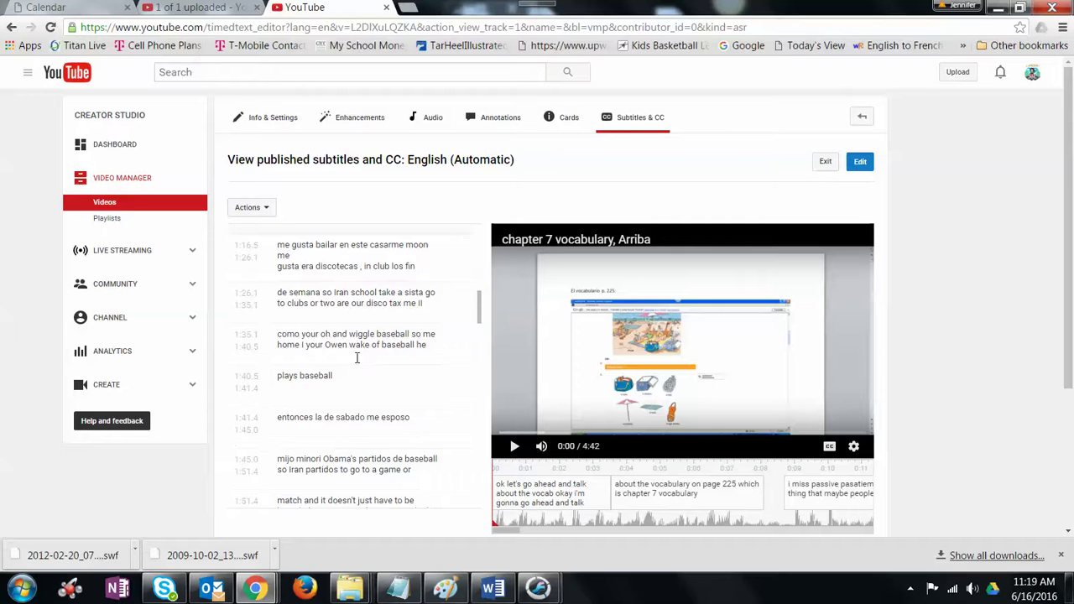
pyautogui.scroll(1, 358, 363)
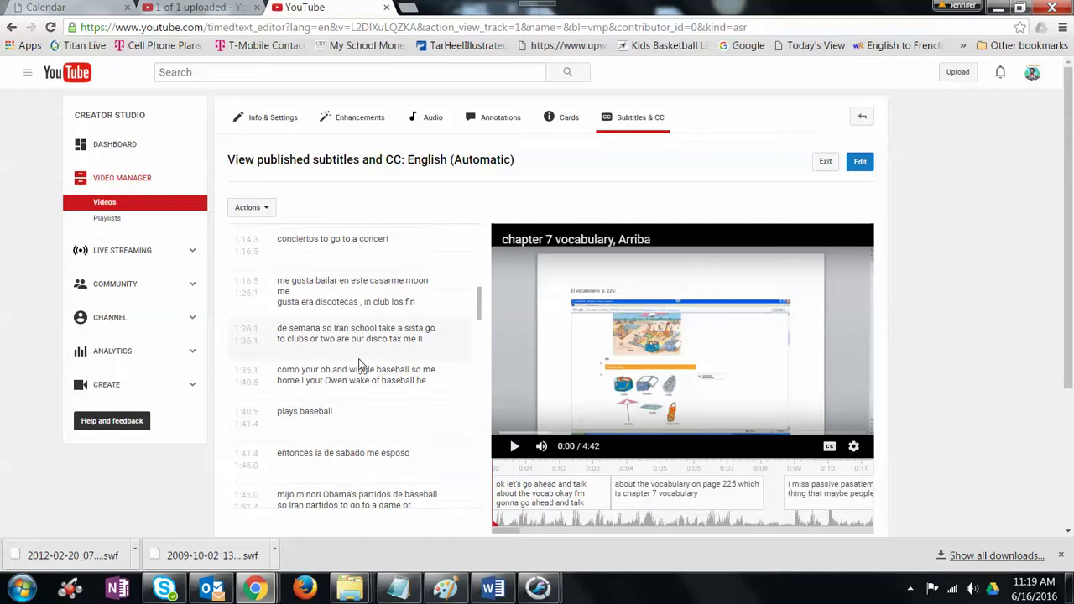
pyautogui.scroll(-2, 359, 363)
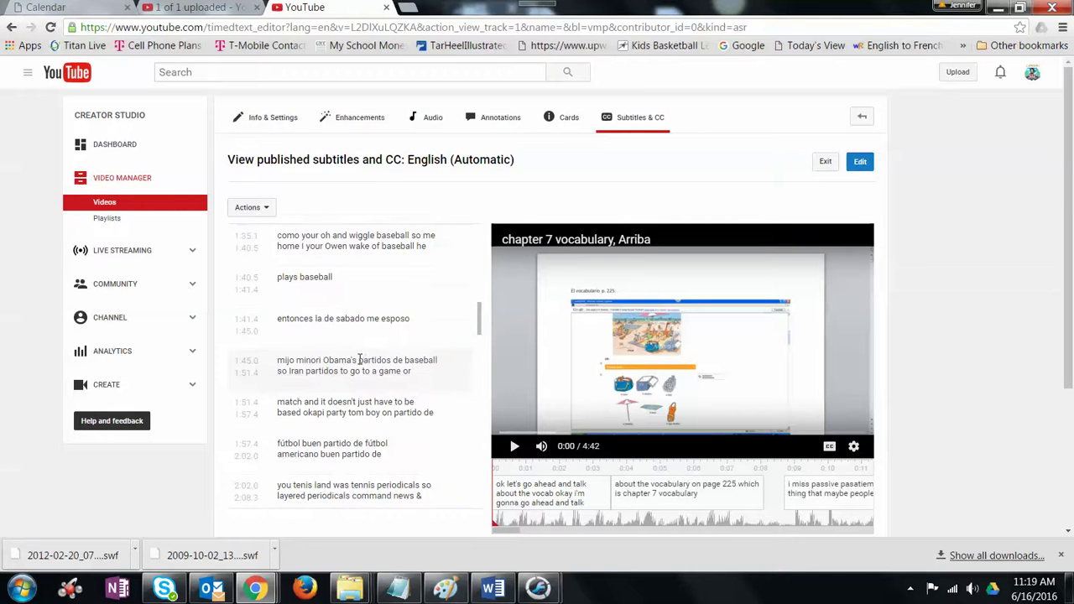
pyautogui.scroll(10, 359, 359)
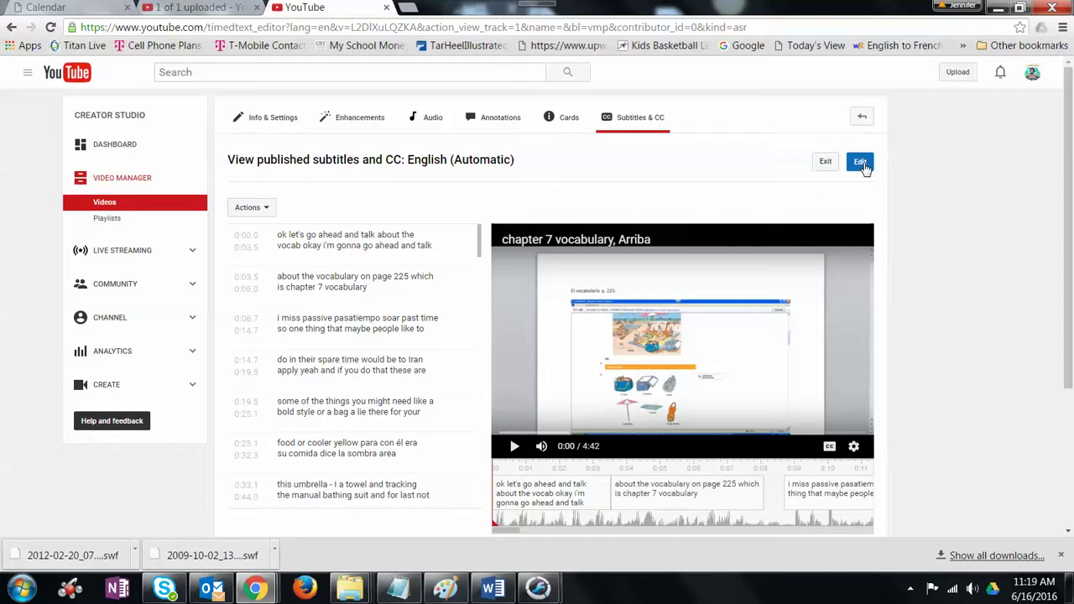
pyautogui.click(861, 163)
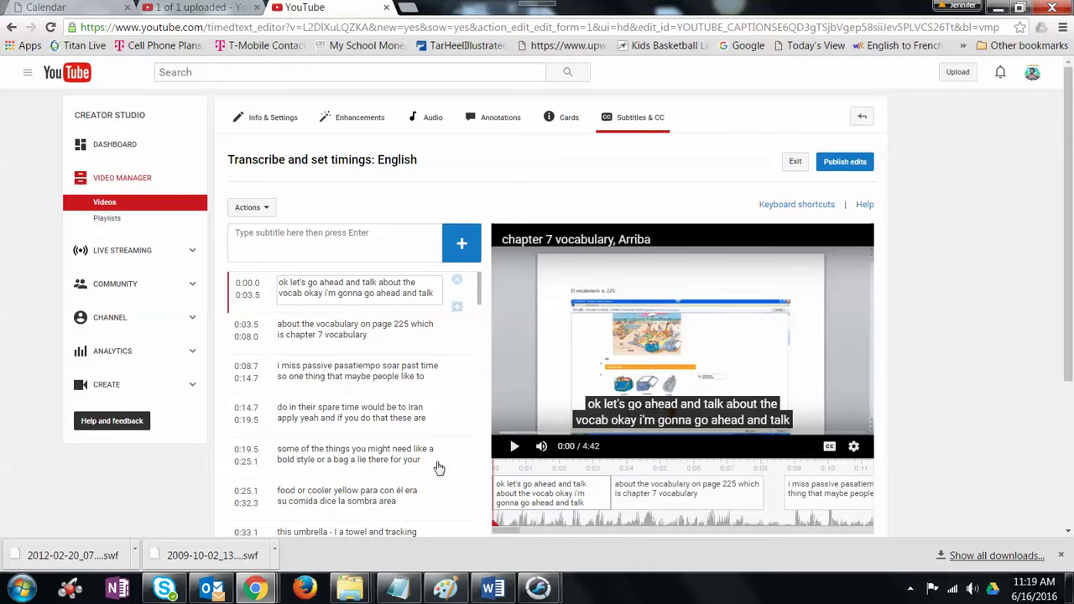
# Step: Download the caption track as captions (7).sbv, open it in Notepad, and snap Notepad left
pyautogui.click(266, 208)
pyautogui.click(260, 268)
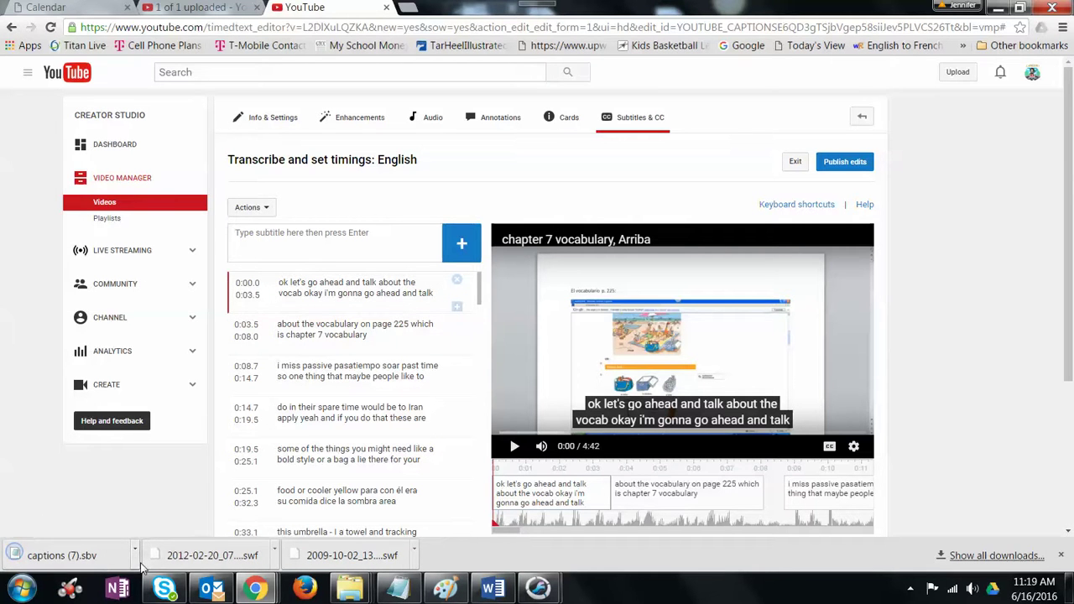
pyautogui.click(135, 557)
pyautogui.click(166, 457)
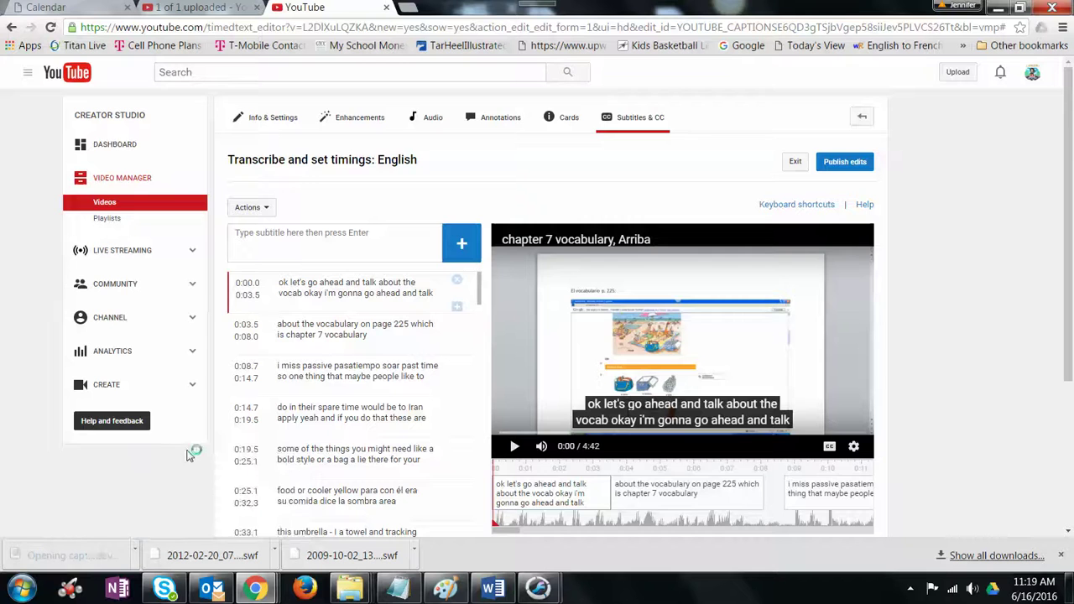
pyautogui.moveTo(508, 144); pyautogui.dragTo(2, 241)
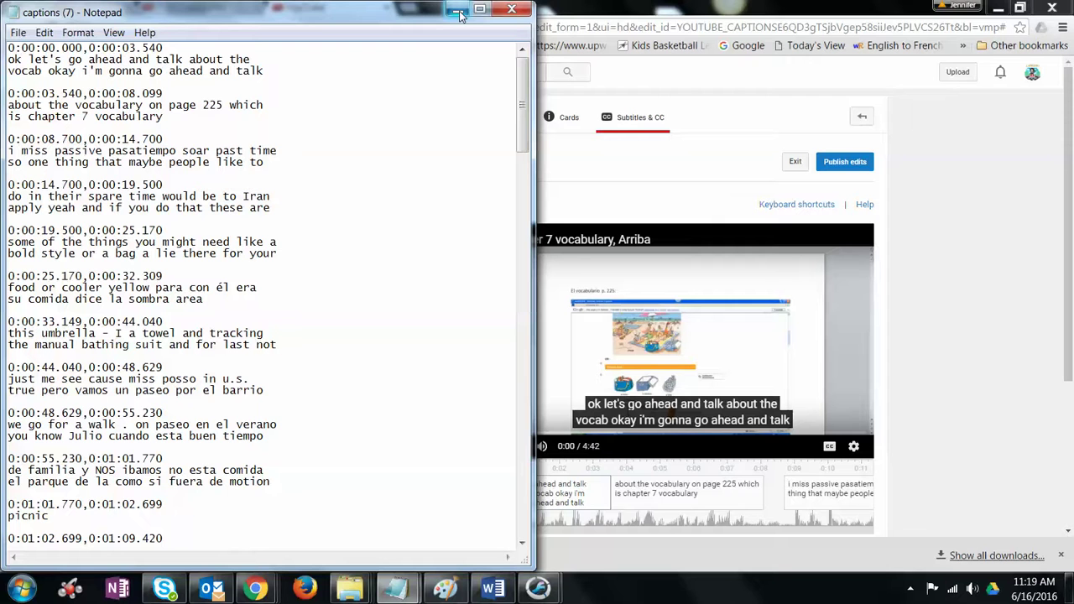
# Step: Save the captions on the Desktop as the text file 'adjective agreement example'
pyautogui.click(18, 33)
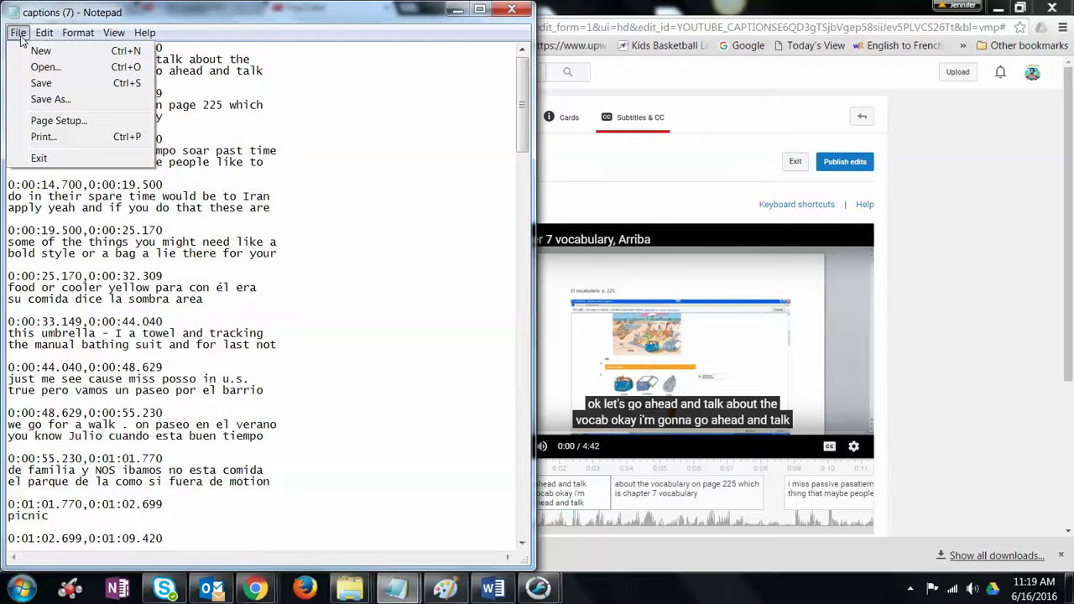
pyautogui.click(50, 100)
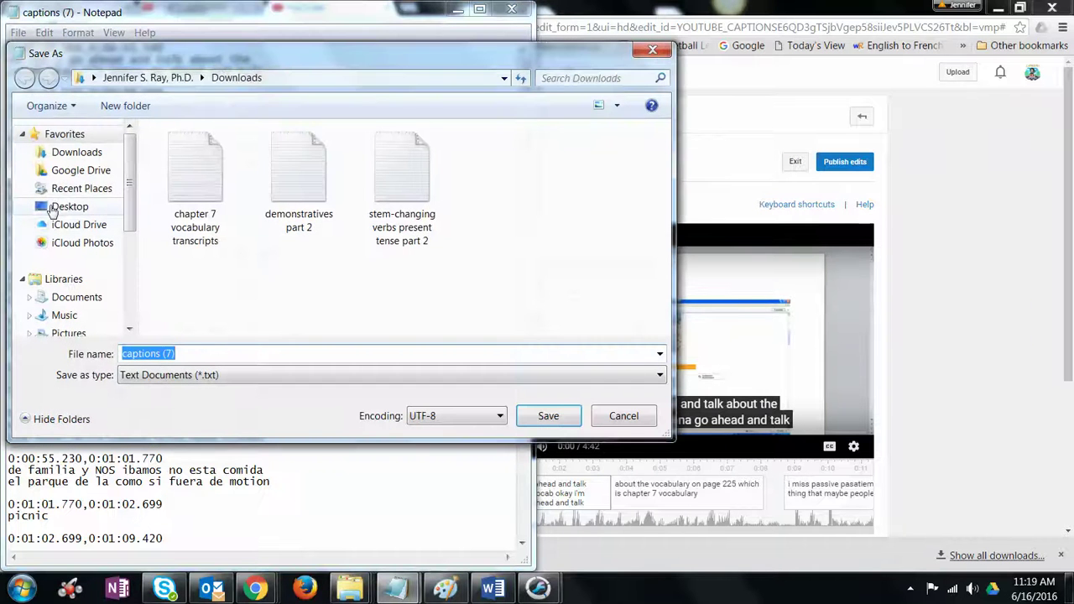
pyautogui.click(52, 211)
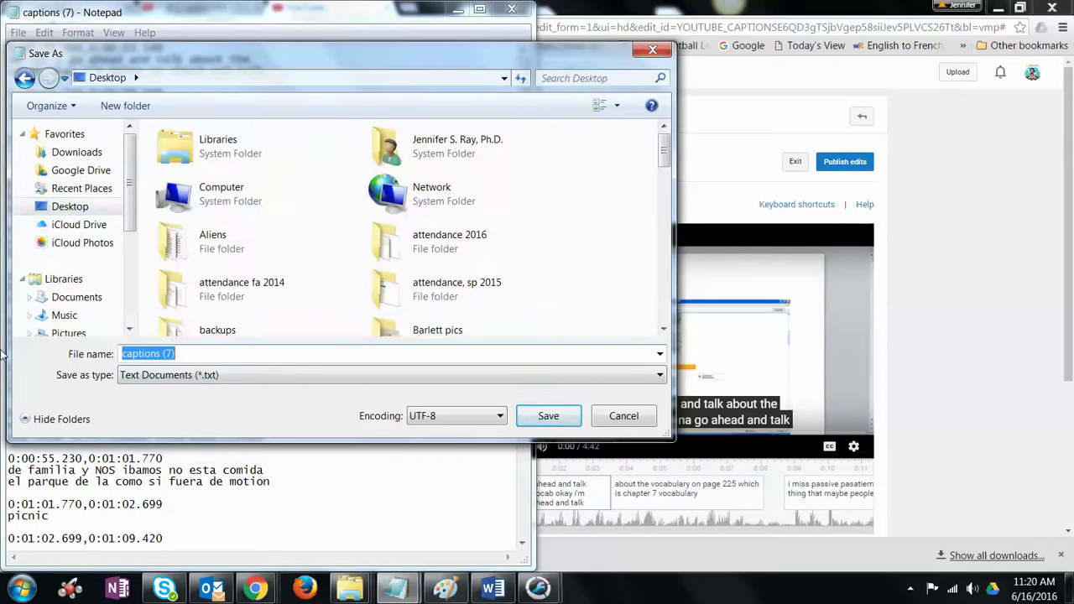
pyautogui.write('adj')
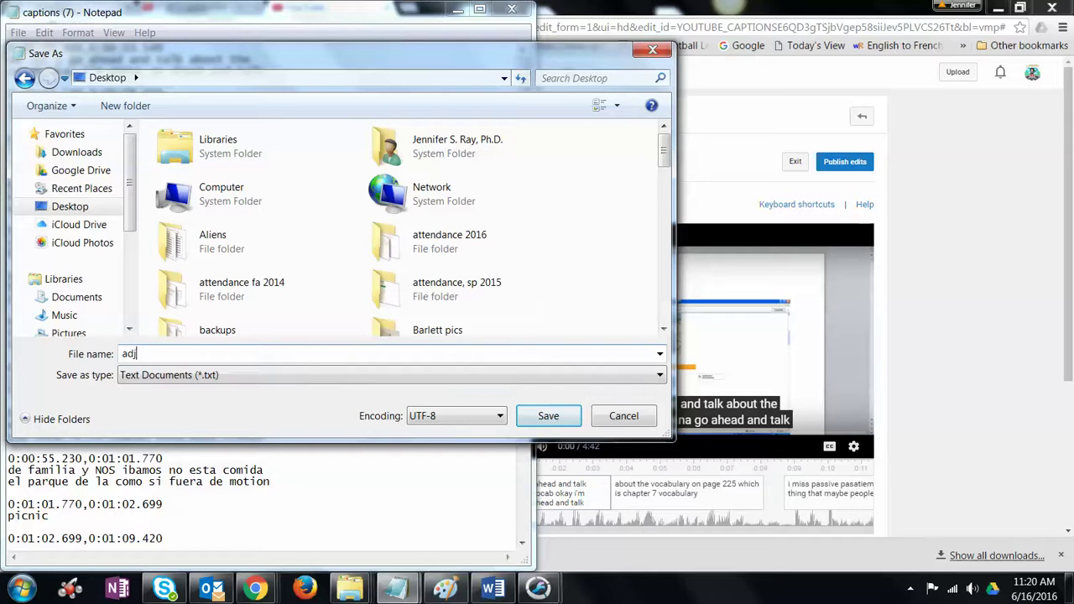
pyautogui.write('ective agreement examp')
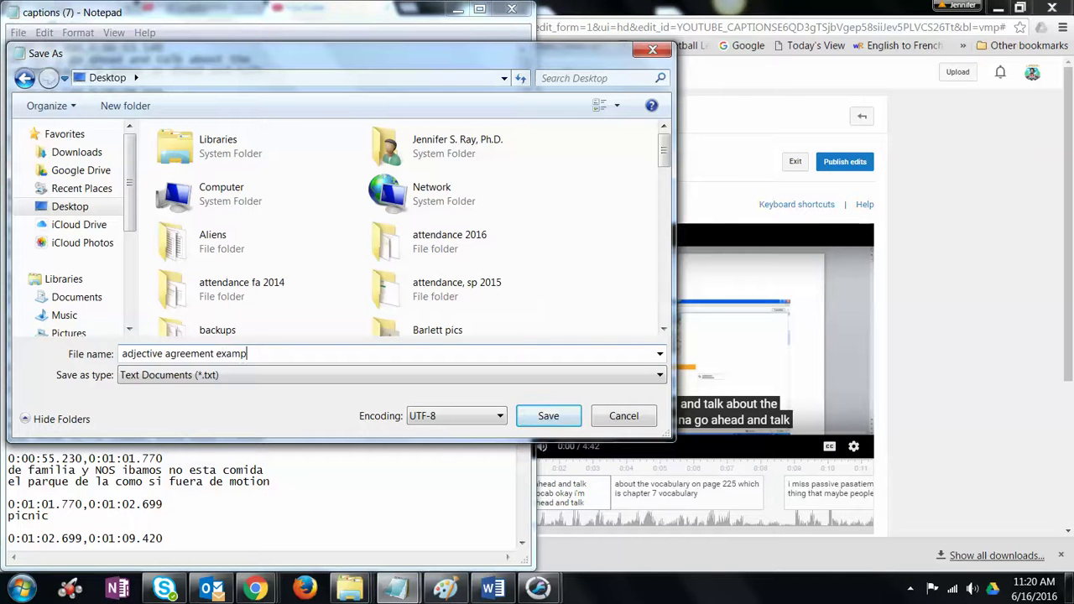
pyautogui.write('le')
pyautogui.click(548, 415)
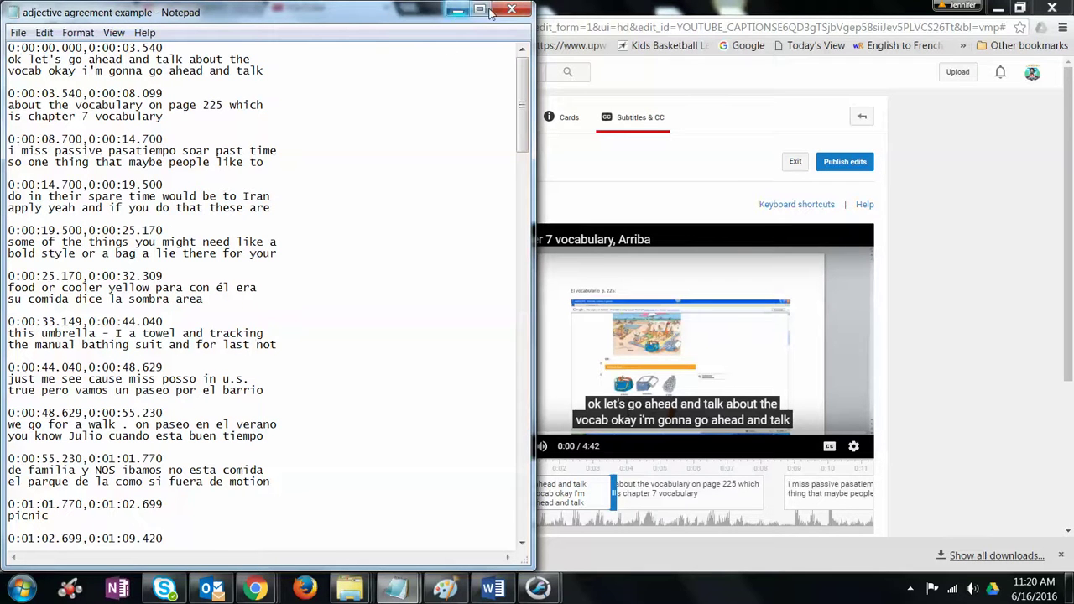
# Step: Minimize Notepad and add a new English subtitle track overwriting the existing one, choosing file upload
pyautogui.click(454, 12)
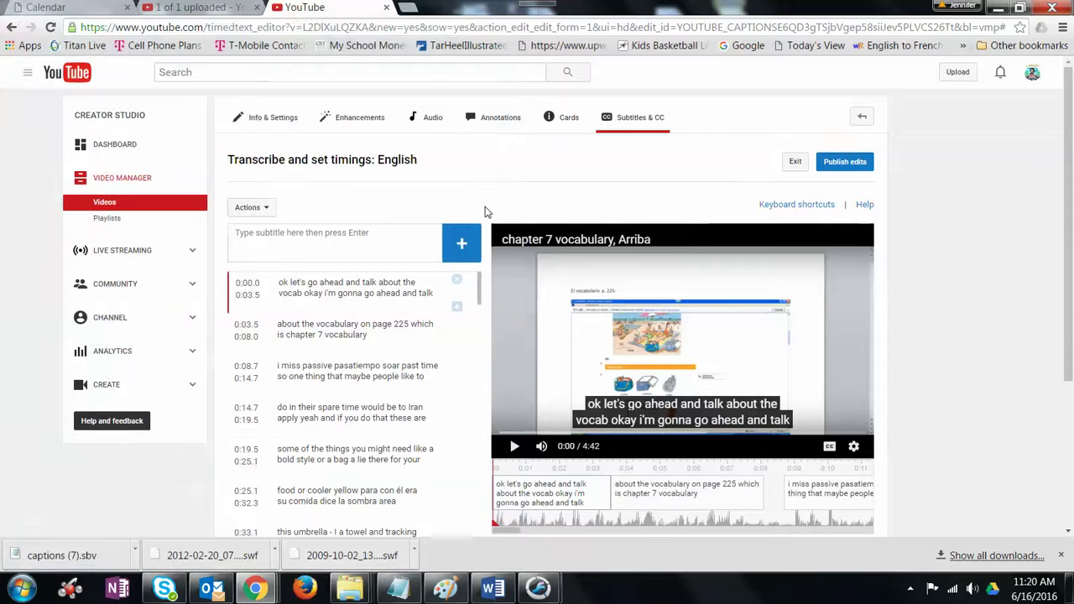
pyautogui.click(640, 120)
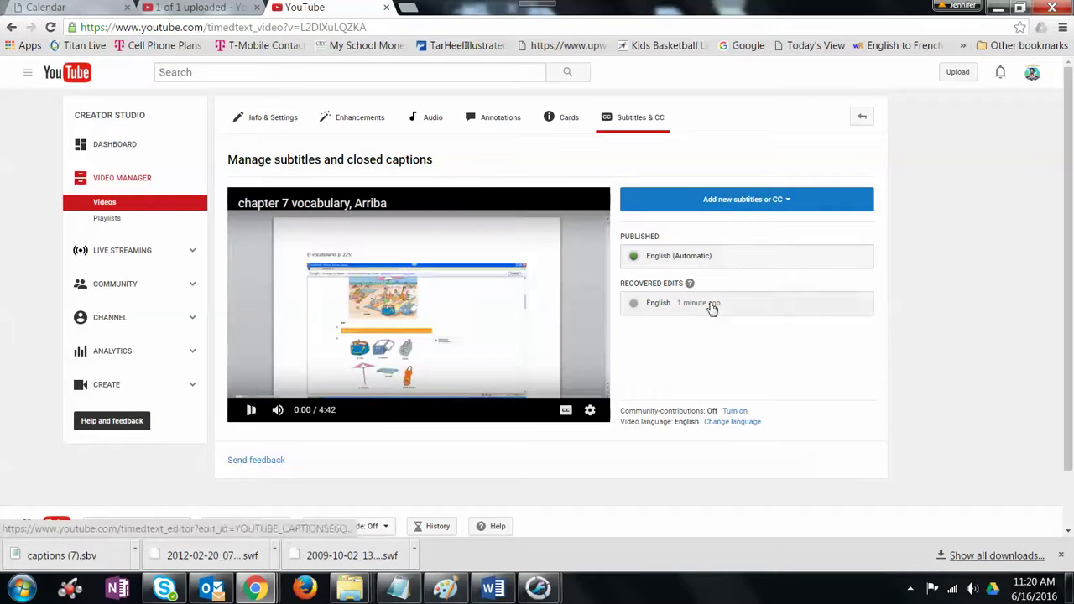
pyautogui.click(738, 200)
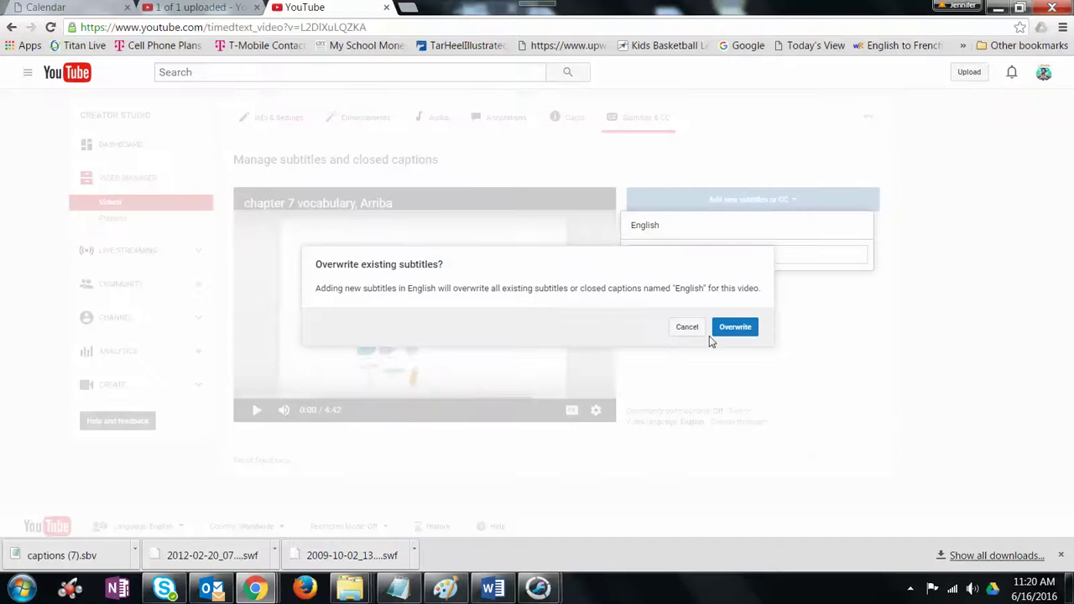
pyautogui.click(745, 331)
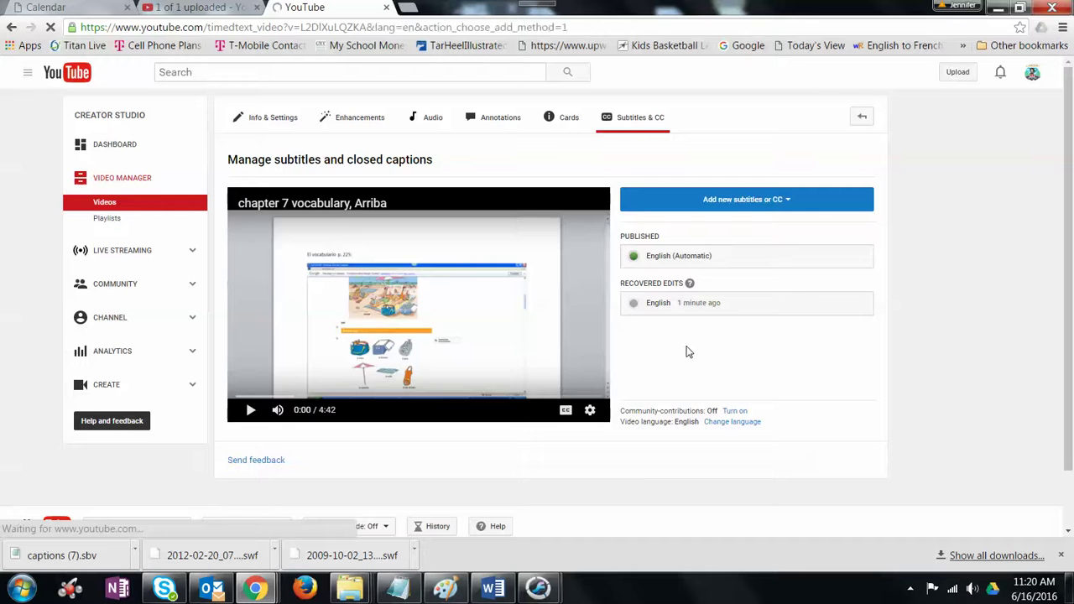
pyautogui.click(758, 258)
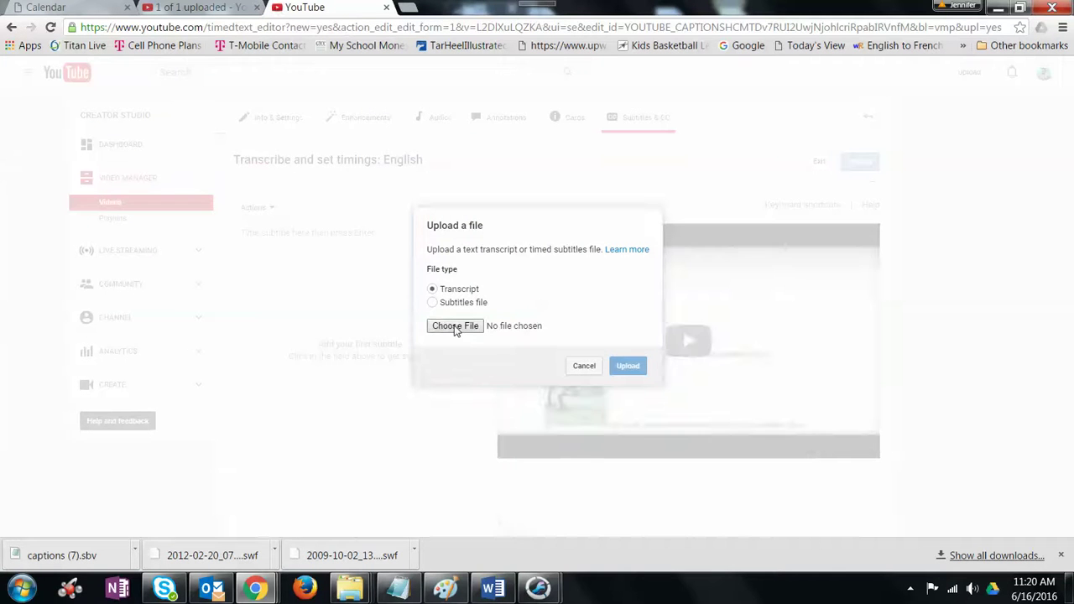
# Step: Find adjective agreement example.txt on the Desktop and upload it as the English transcript
pyautogui.click(465, 328)
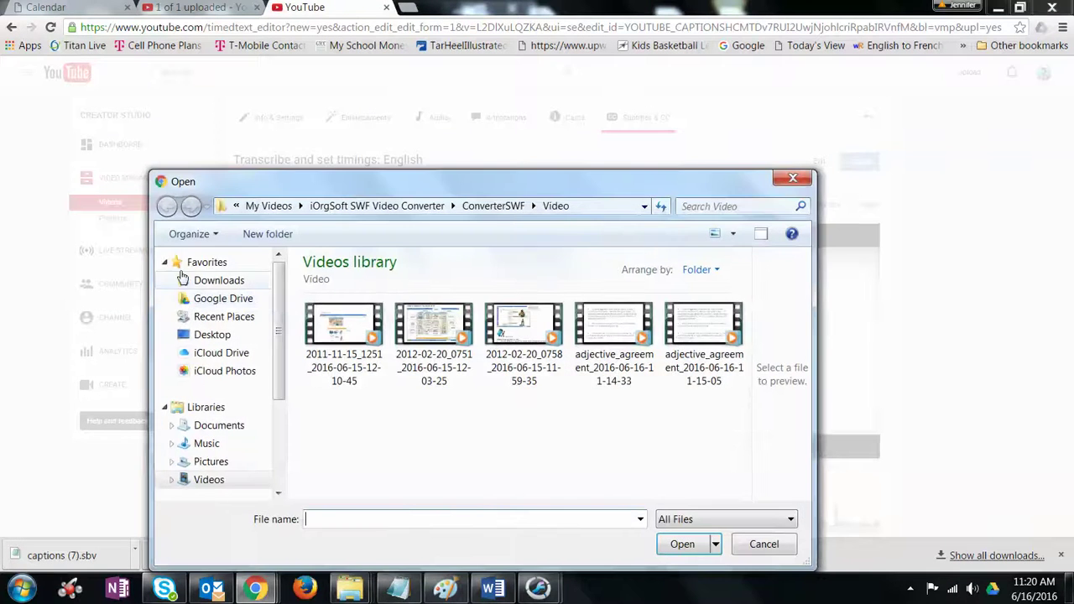
pyautogui.click(222, 338)
pyautogui.click(693, 202)
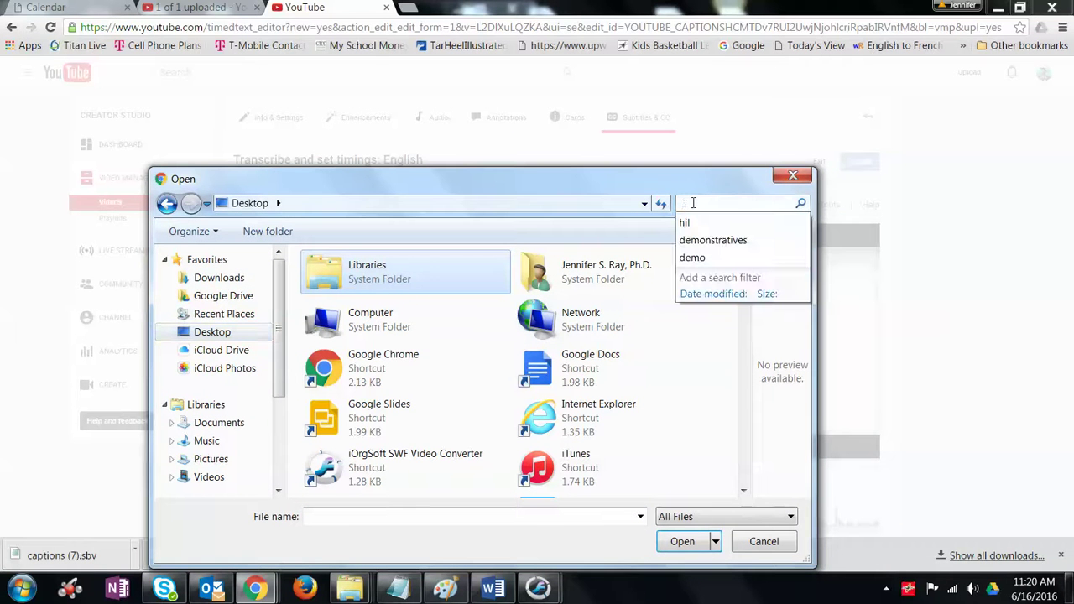
pyautogui.write('adject')
pyautogui.press('Return')
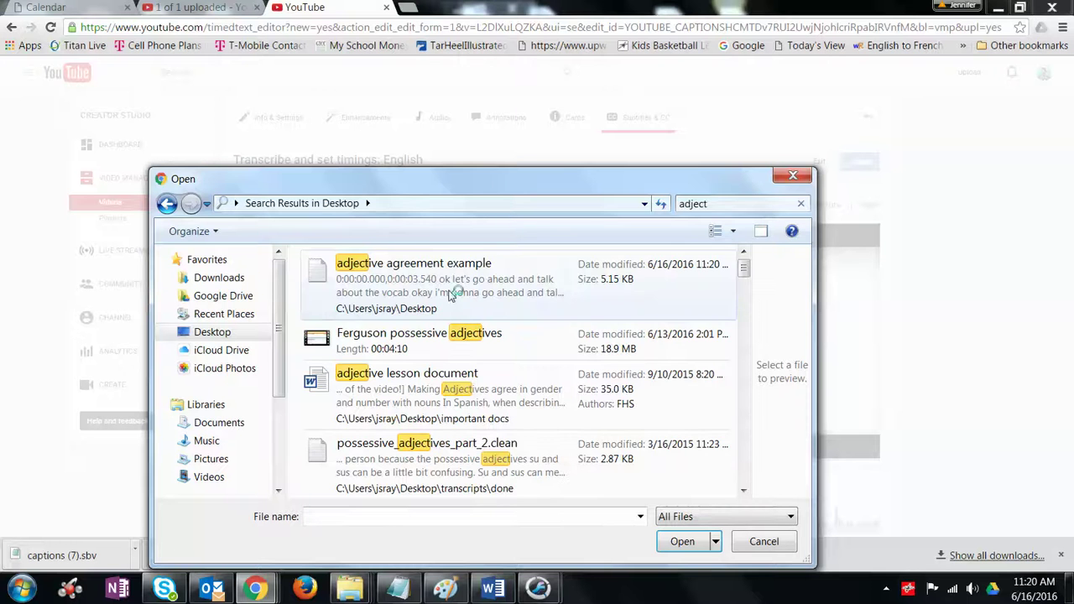
pyautogui.click(458, 290)
pyautogui.click(682, 542)
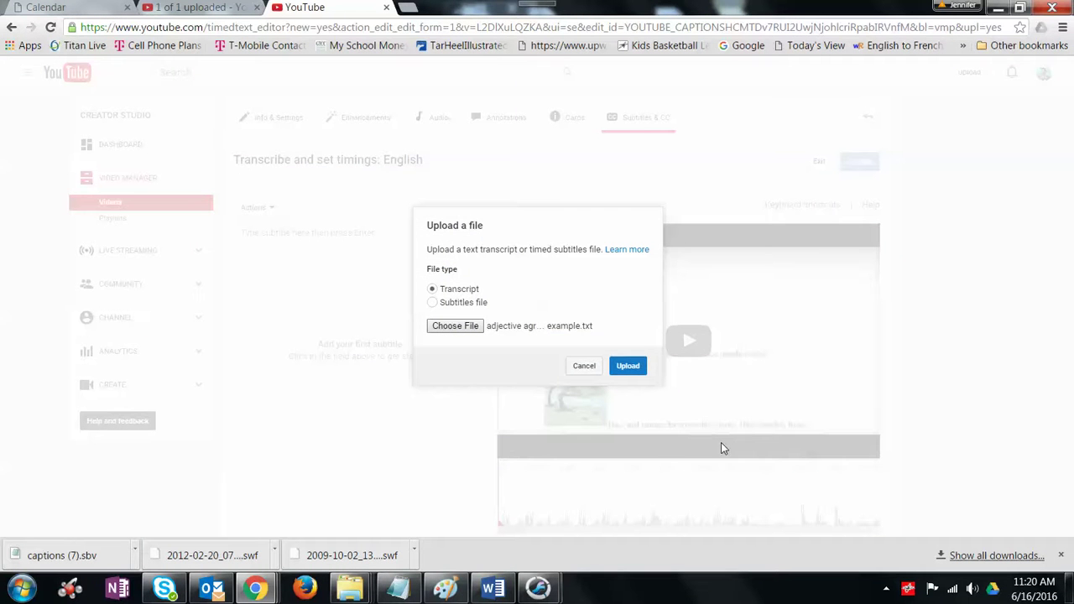
pyautogui.click(634, 372)
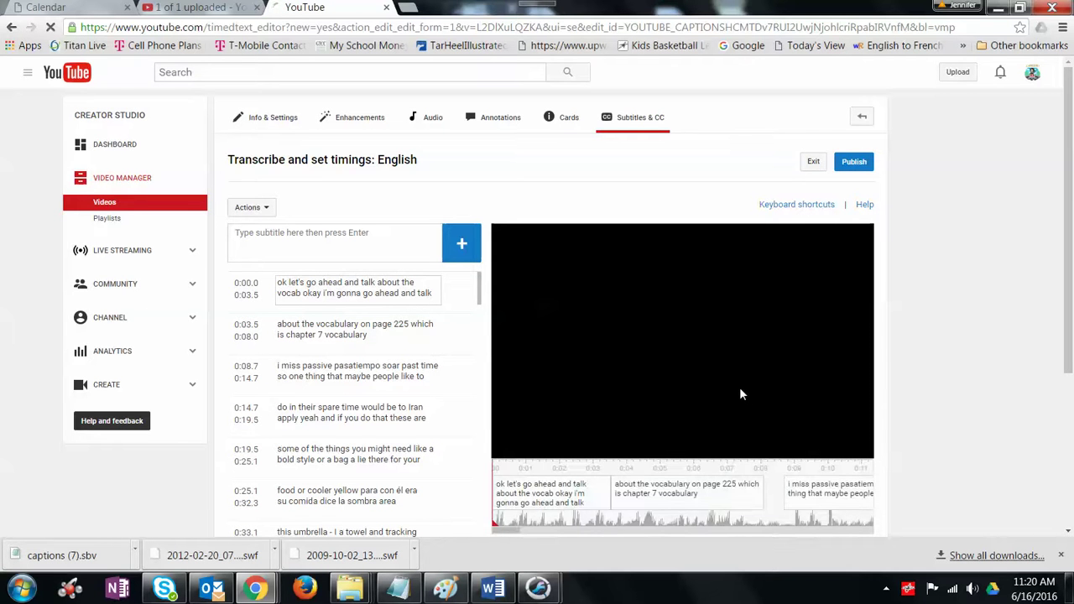
# Step: Scroll through the synced caption lines of the chapter 7 vocabulary video, checking timings past 1:16.5
pyautogui.scroll(-3, 739, 387)
pyautogui.scroll(1, 741, 394)
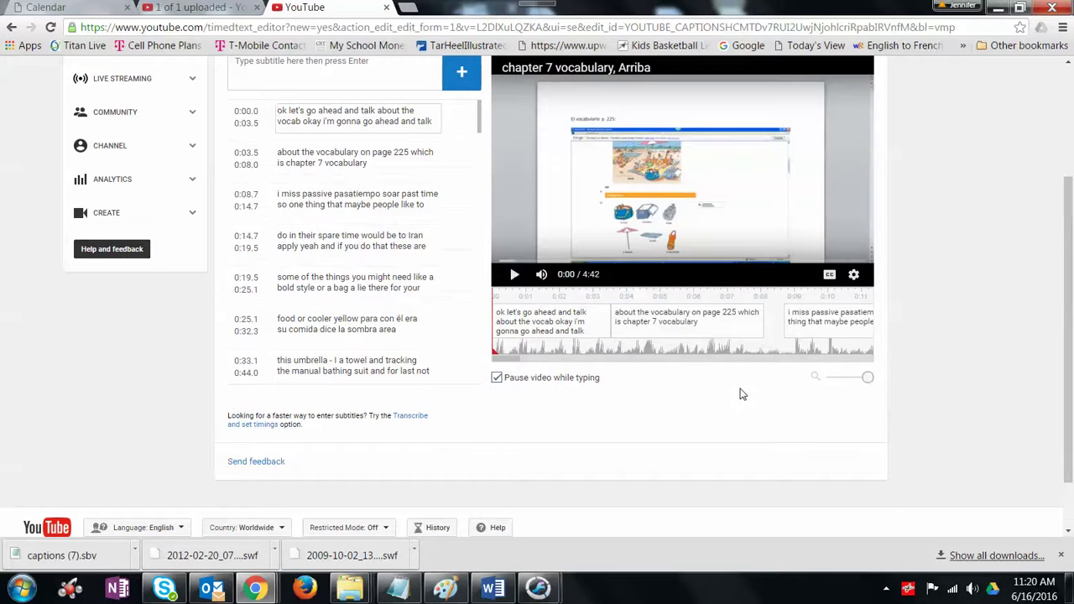
pyautogui.scroll(-3, 906, 255)
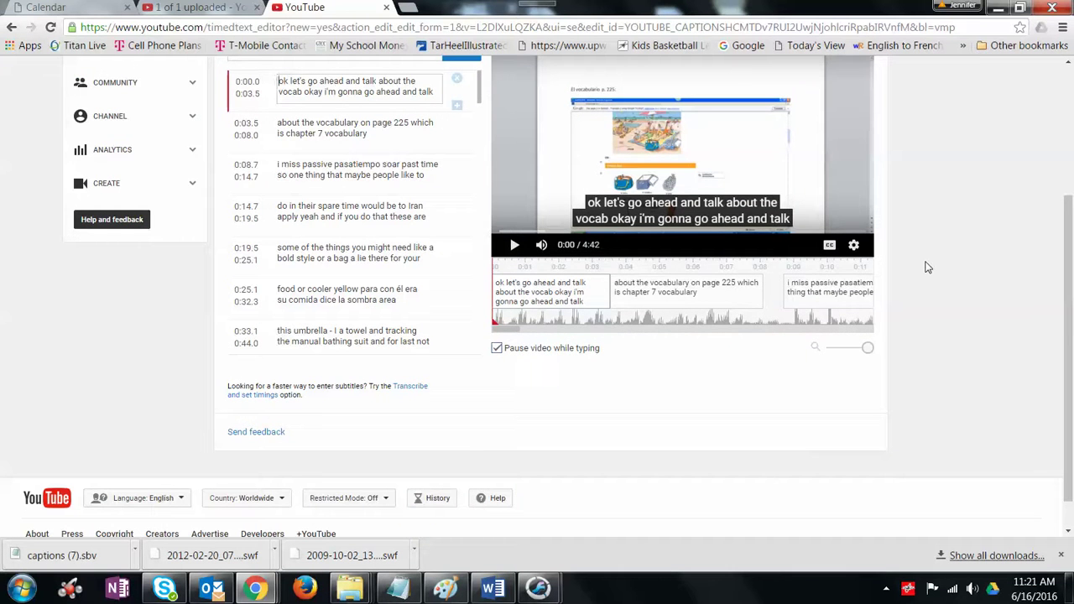
pyautogui.scroll(5, 369, 242)
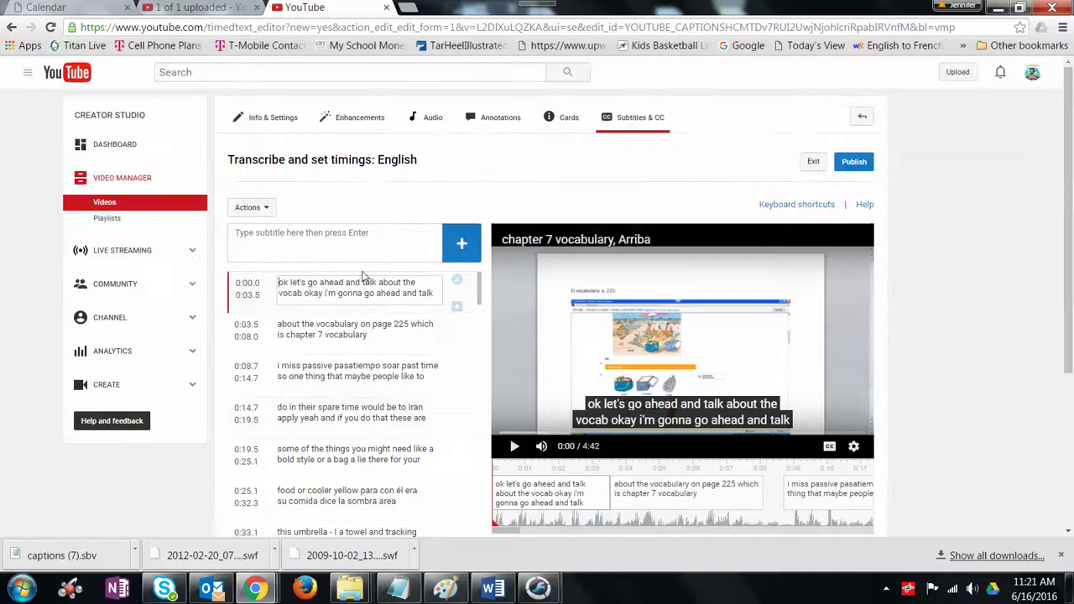
pyautogui.scroll(-5, 351, 402)
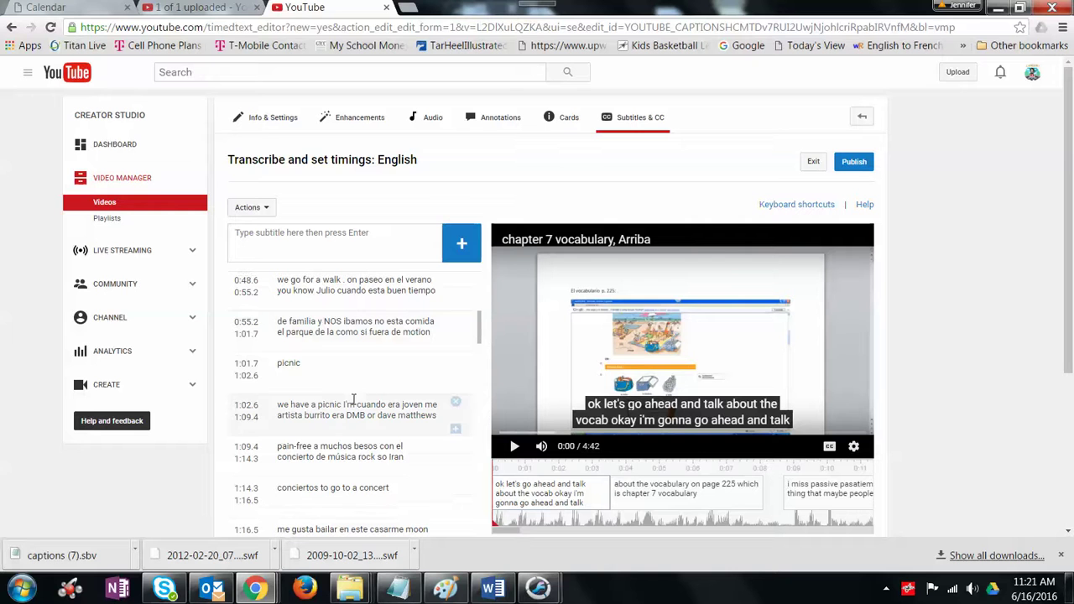